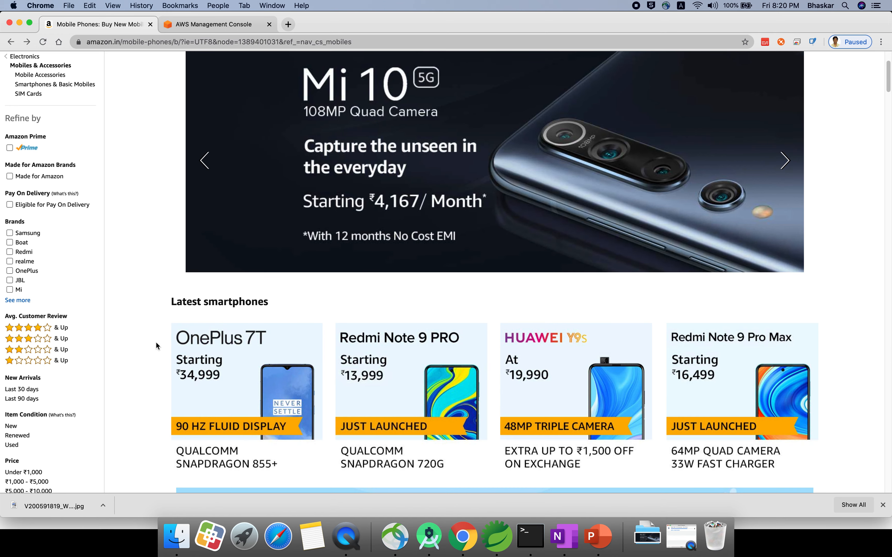
Step: Save the Samsung Galaxy M series banner image to Downloads as a JPEG image
{"action": "scroll", "coordinate": [136, 353], "scroll_direction": "up", "scroll_amount": 3}
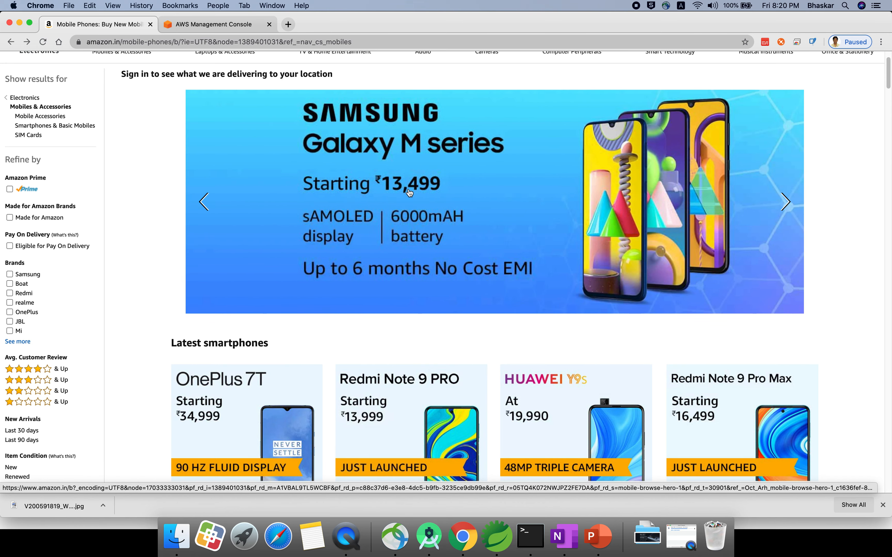
{"action": "right_click", "coordinate": [427, 149]}
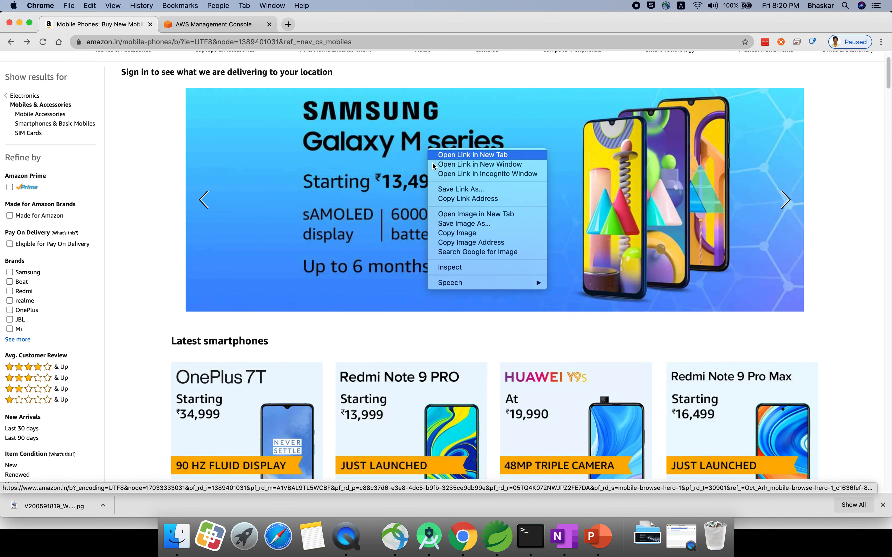
{"action": "left_click", "coordinate": [460, 224]}
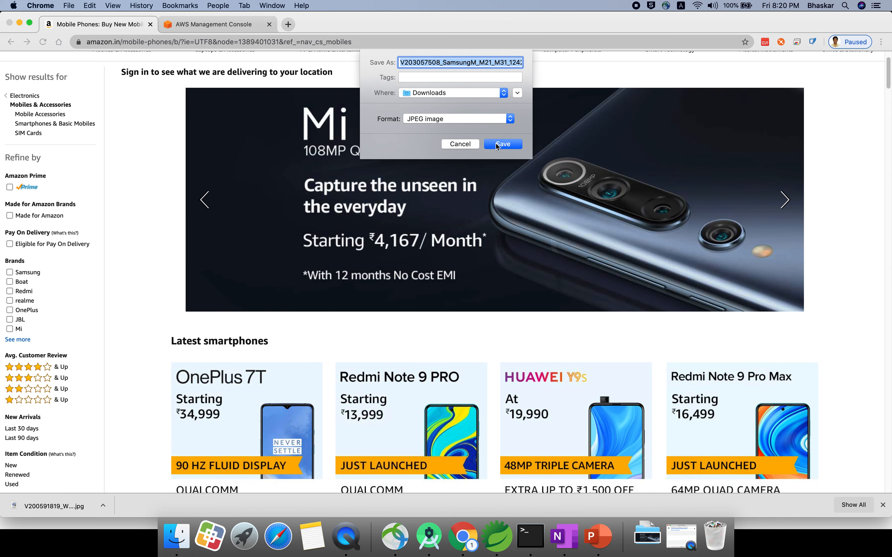
{"action": "left_click", "coordinate": [508, 144]}
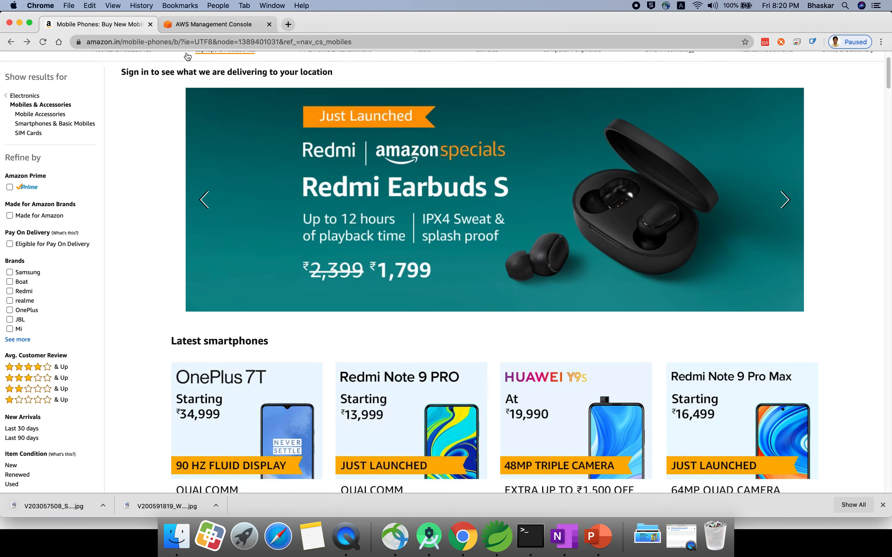
Step: Switch to the AWS Management Console and open the S3 storage service
{"action": "left_click", "coordinate": [202, 25]}
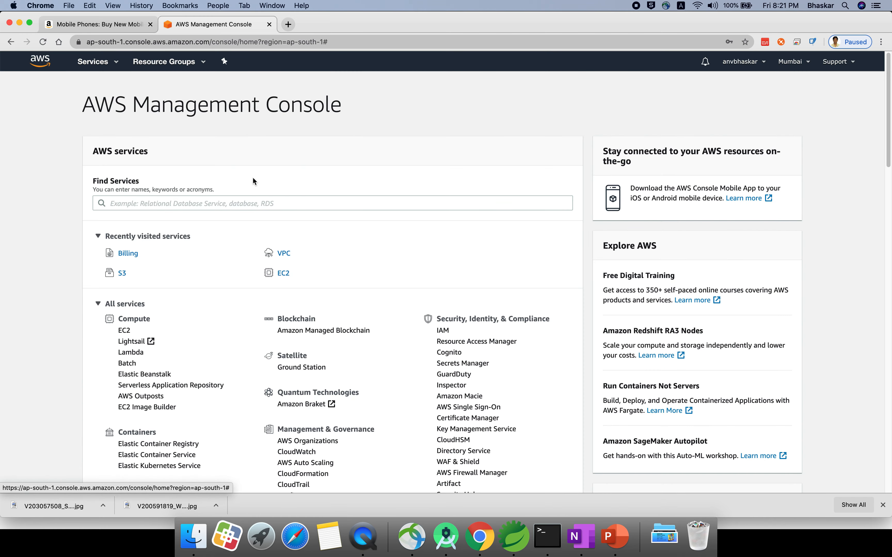
{"action": "left_click", "coordinate": [143, 202]}
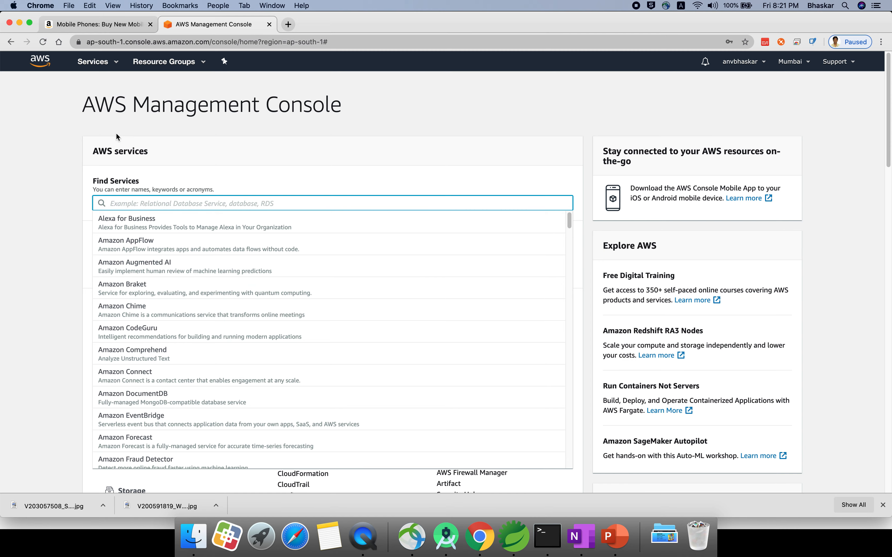
{"action": "left_click", "coordinate": [100, 63]}
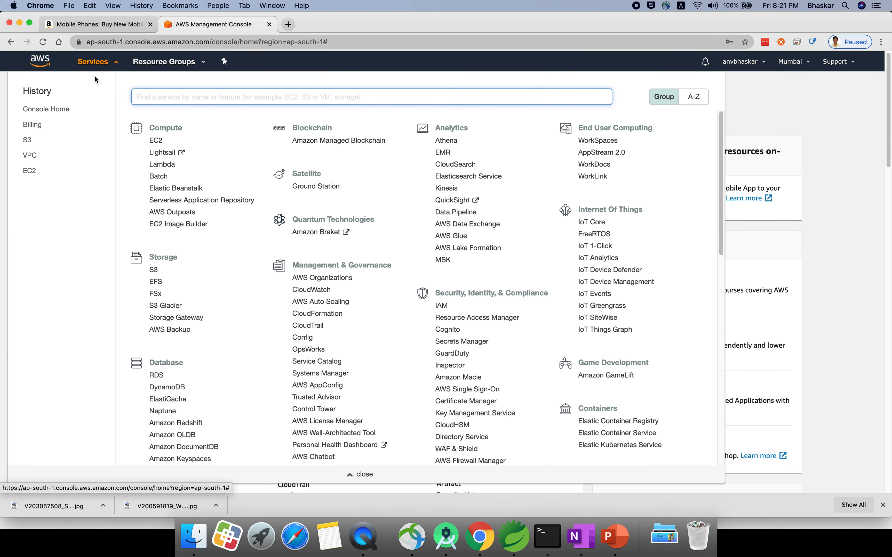
{"action": "scroll", "coordinate": [226, 310], "scroll_direction": "down", "scroll_amount": 3}
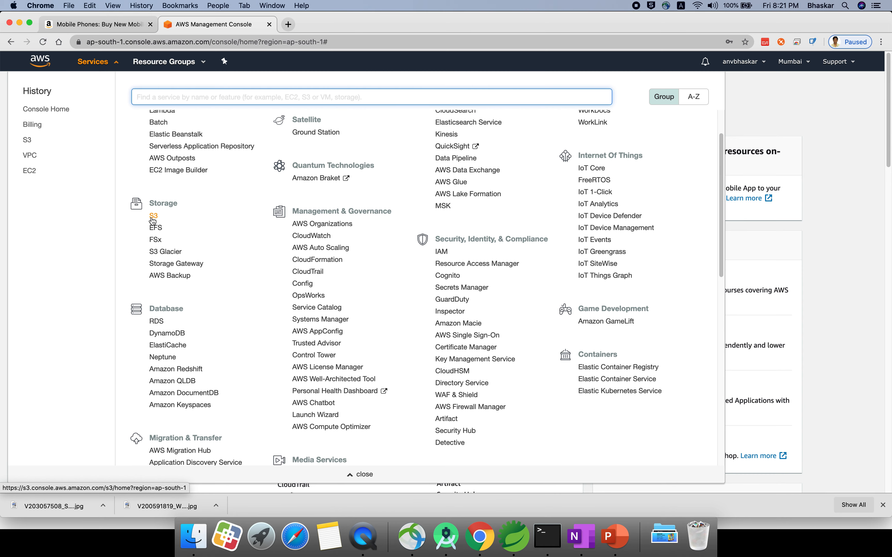
{"action": "left_click_drag", "start_coordinate": [148, 203], "coordinate": [202, 209]}
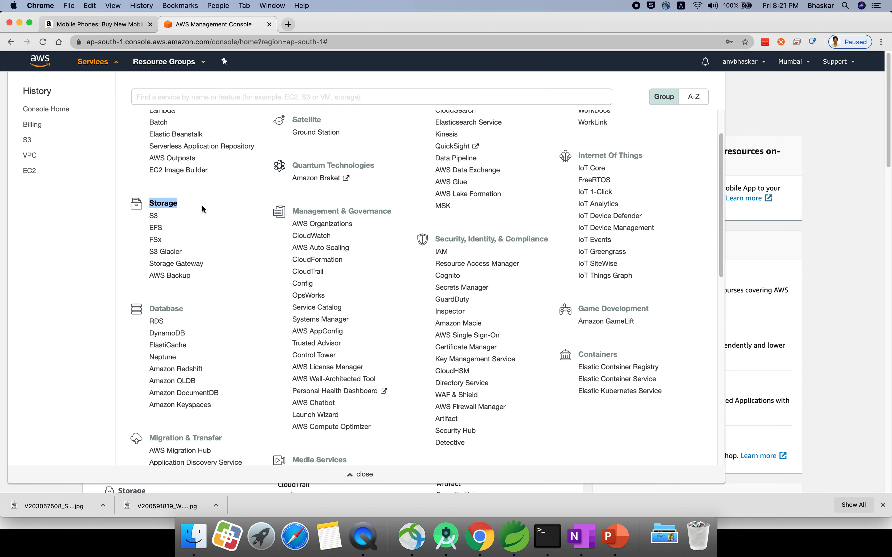
{"action": "scroll", "coordinate": [202, 206], "scroll_direction": "up", "scroll_amount": 2}
{"action": "scroll", "coordinate": [169, 145], "scroll_direction": "up", "scroll_amount": 1}
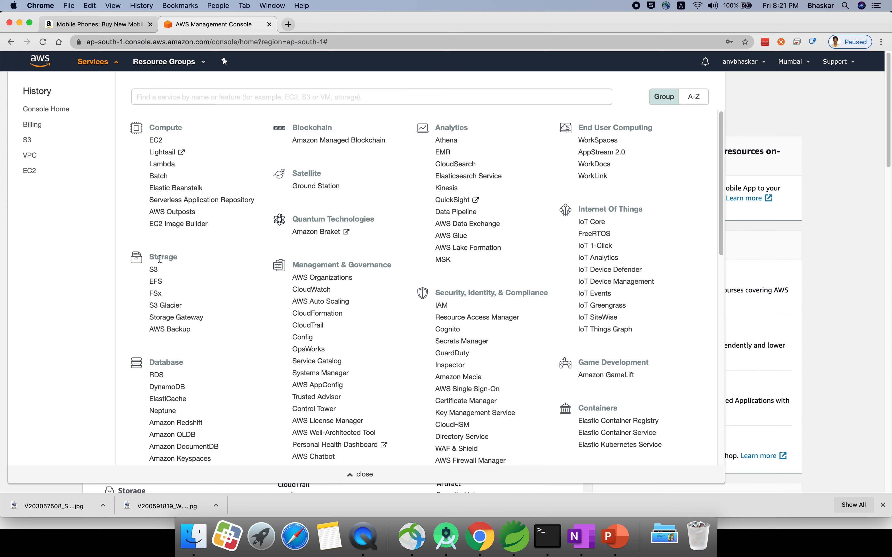
{"action": "left_click", "coordinate": [155, 271]}
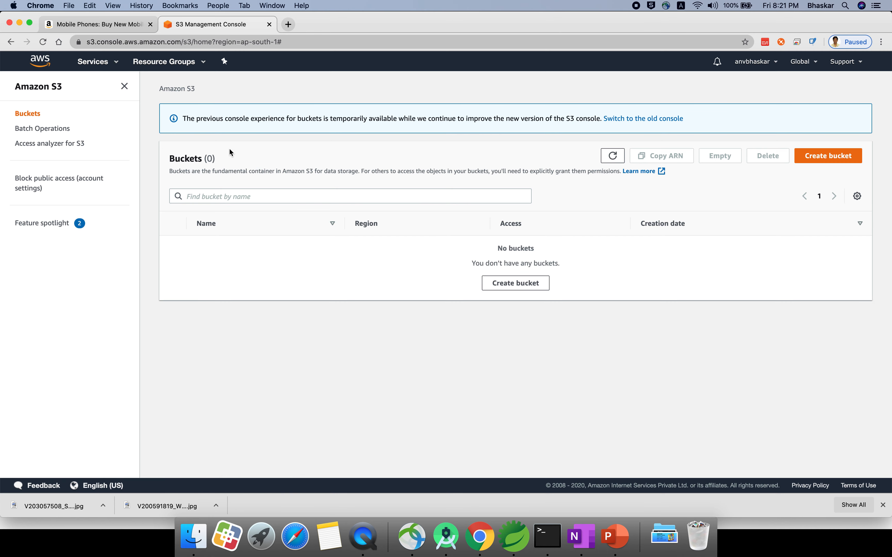
Step: Read the S3 notice about the previous console experience and check whether S3 requires region selection
{"action": "left_click_drag", "start_coordinate": [232, 118], "coordinate": [567, 124]}
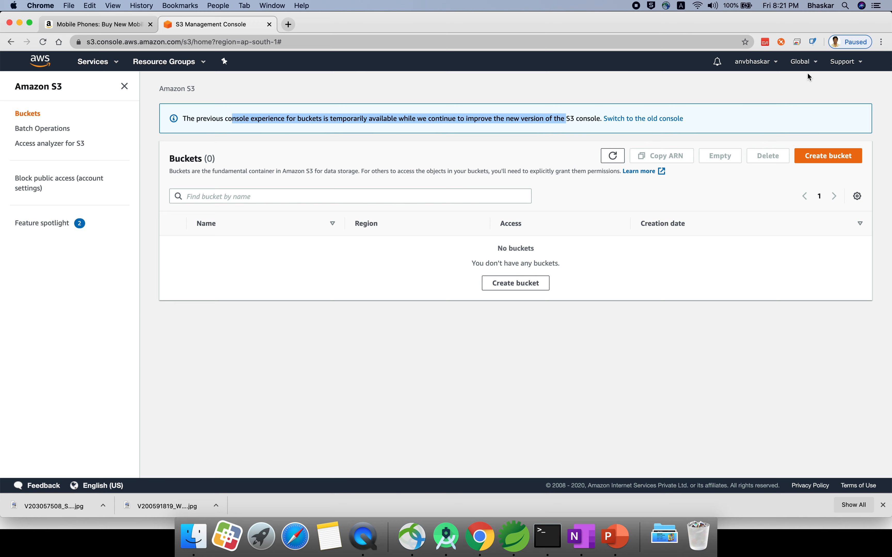
{"action": "left_click", "coordinate": [817, 65]}
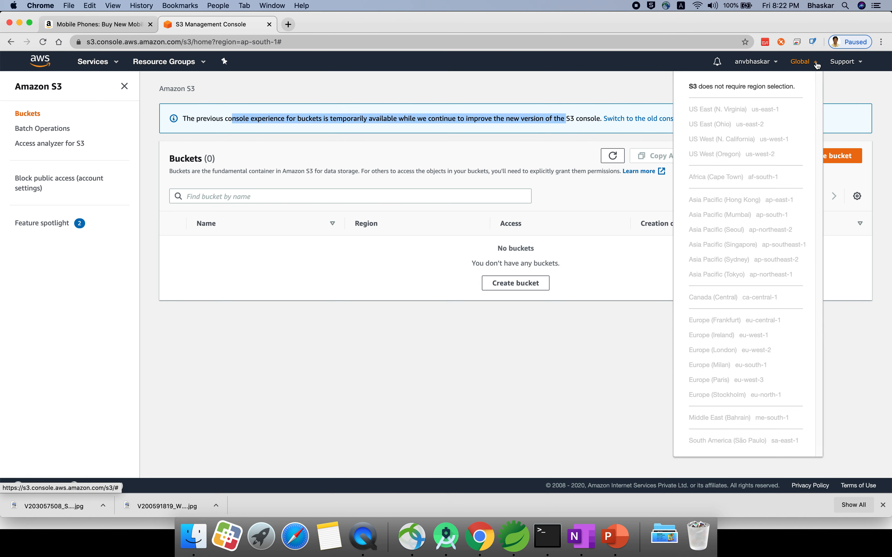
{"action": "left_click_drag", "start_coordinate": [689, 86], "coordinate": [801, 89]}
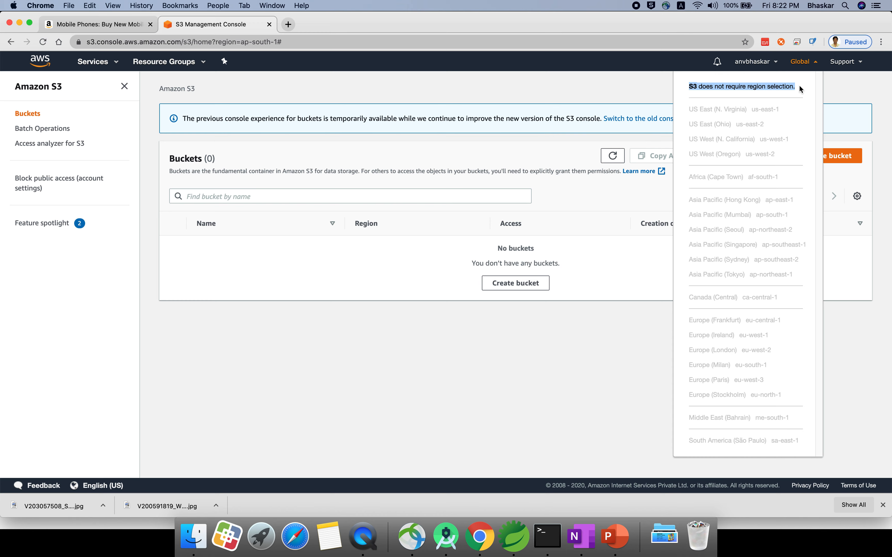
{"action": "left_click", "coordinate": [323, 272]}
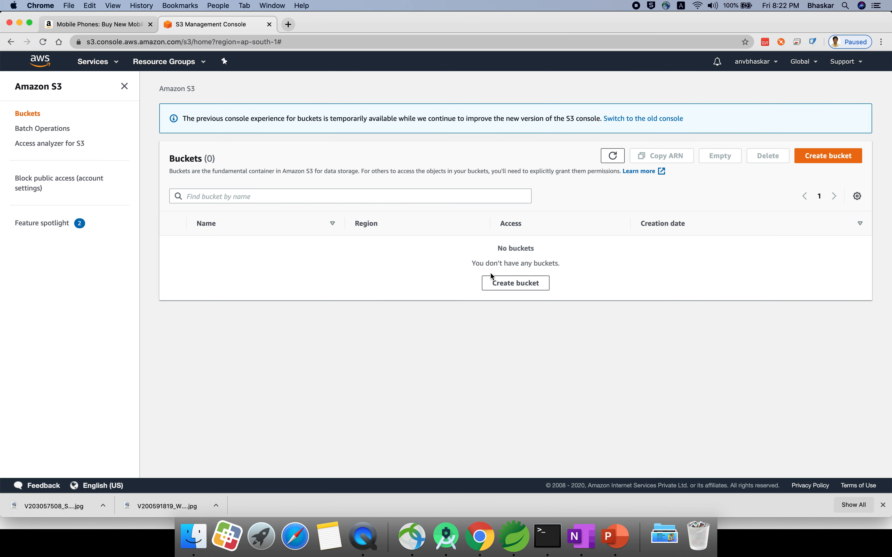
Step: Try to create a bucket named "test" in Asia Pacific (Mumbai) ap-south-1, keeping all public access blocked
{"action": "left_click", "coordinate": [510, 285]}
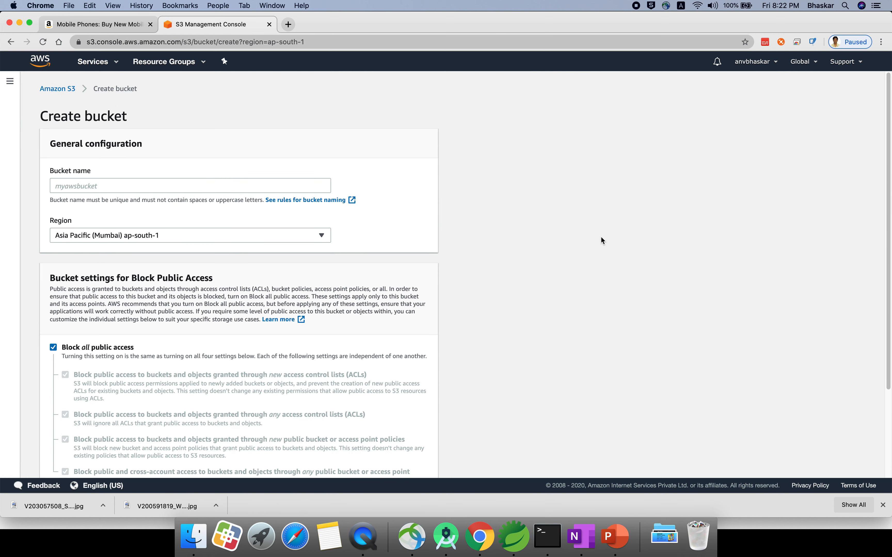
{"action": "left_click", "coordinate": [72, 179]}
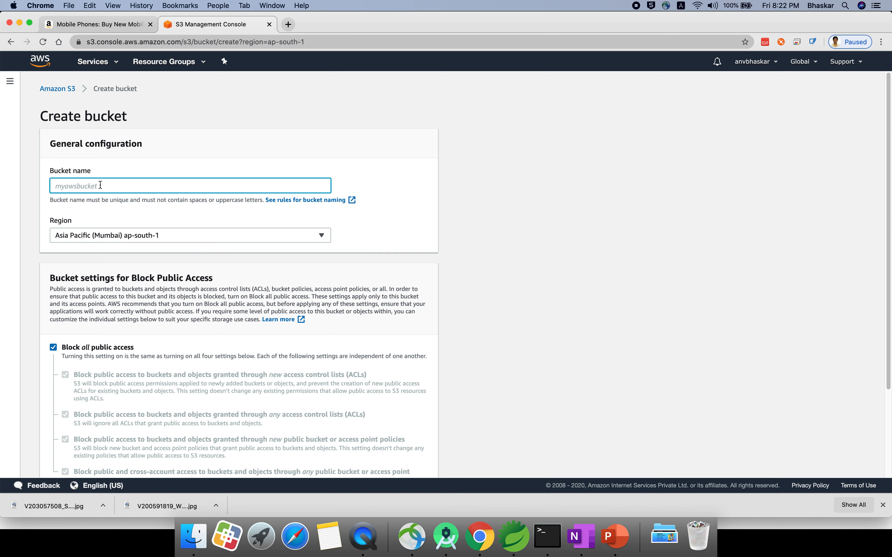
{"action": "type", "text": "test"}
{"action": "left_click", "coordinate": [111, 237]}
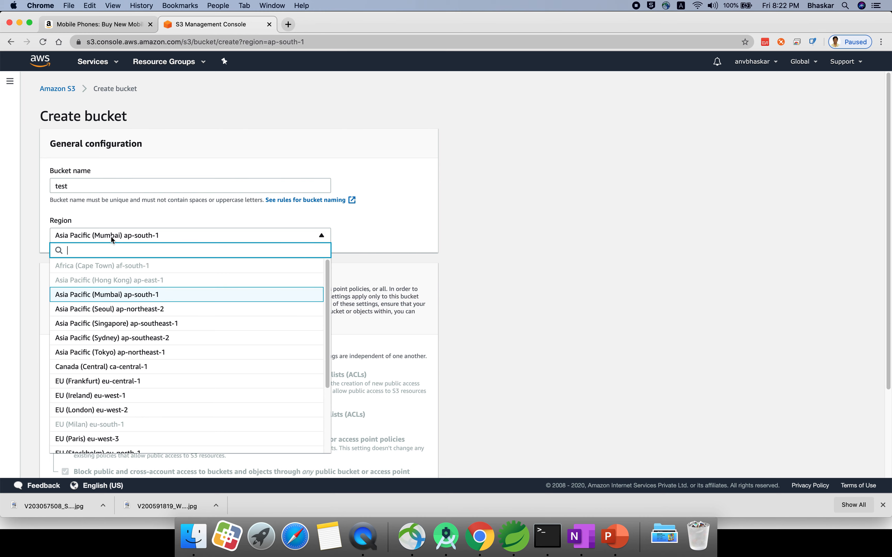
{"action": "left_click", "coordinate": [112, 297]}
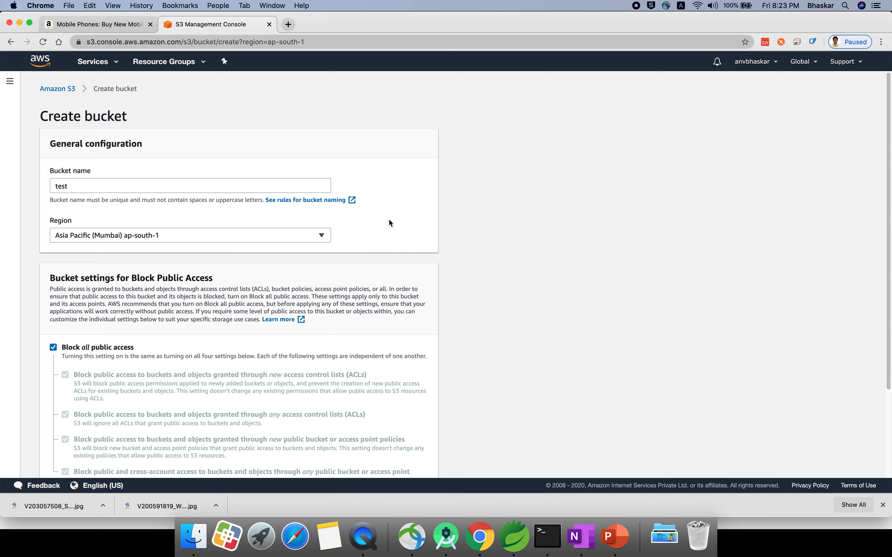
{"action": "left_click", "coordinate": [804, 62]}
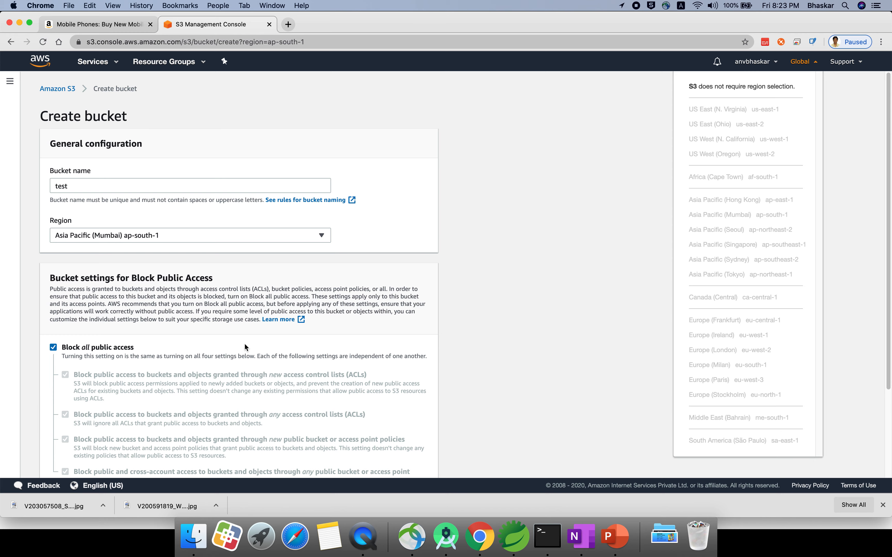
{"action": "scroll", "coordinate": [473, 328], "scroll_direction": "down", "scroll_amount": 3}
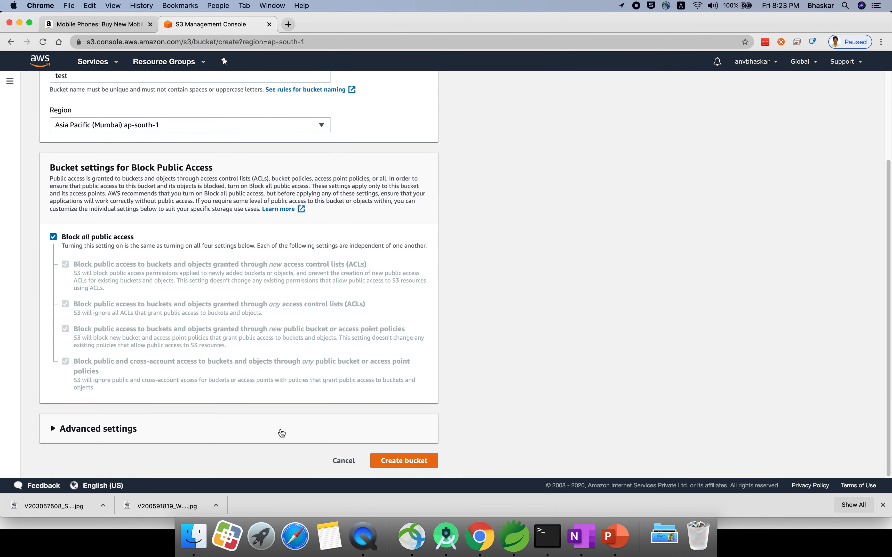
{"action": "left_click", "coordinate": [403, 461]}
Step: Change the bucket name to "javaexpressbucket", copy the name, and create the bucket
{"action": "double_click", "coordinate": [64, 162]}
{"action": "type", "text": "jav"}
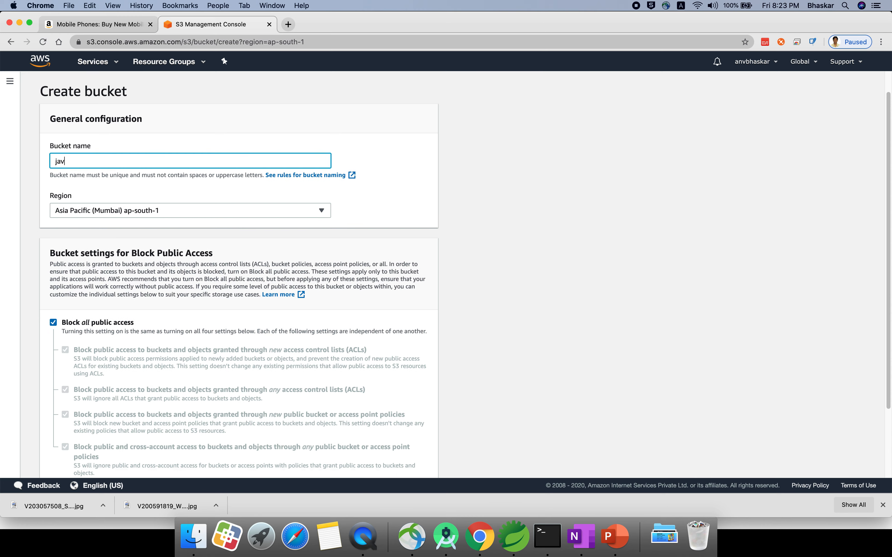
{"action": "type", "text": "aexpressbucket"}
{"action": "key", "text": "super+a"}
{"action": "key", "text": "super+c"}
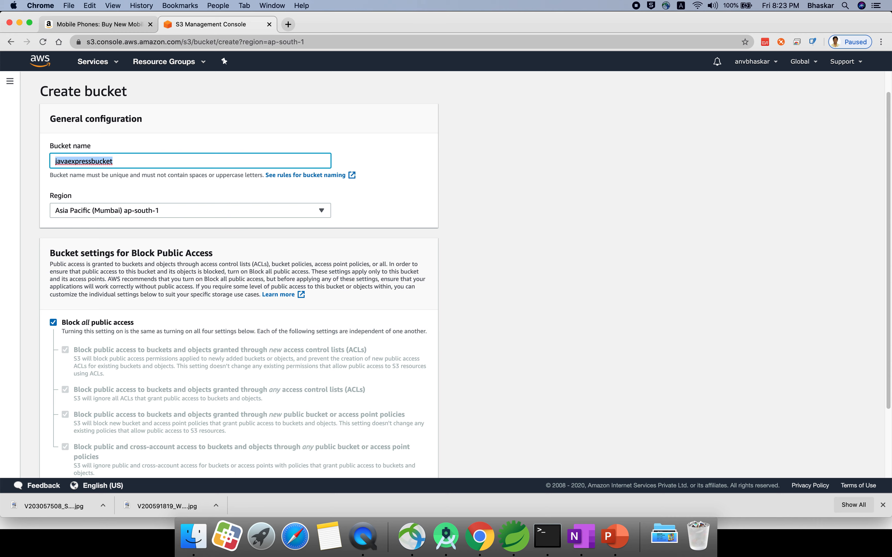
{"action": "left_click", "coordinate": [310, 231]}
{"action": "scroll", "coordinate": [379, 239], "scroll_direction": "down", "scroll_amount": 3}
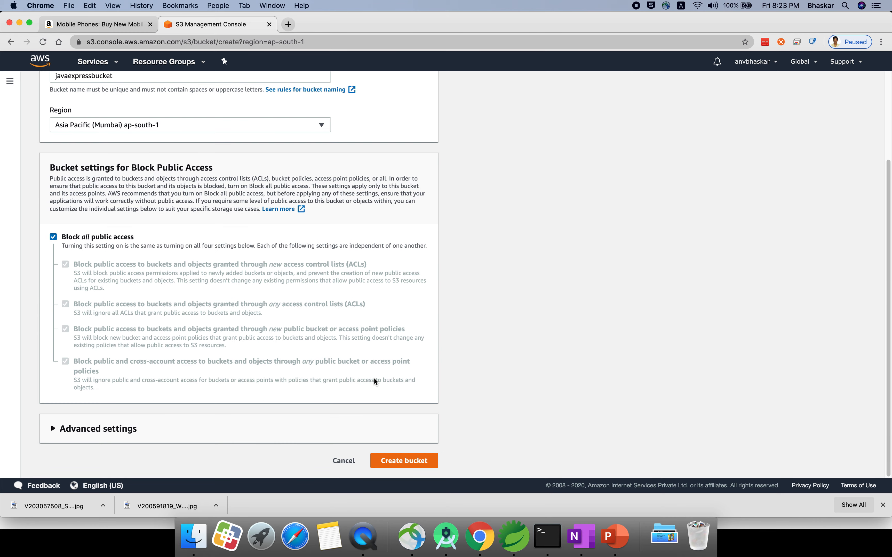
{"action": "left_click", "coordinate": [405, 466]}
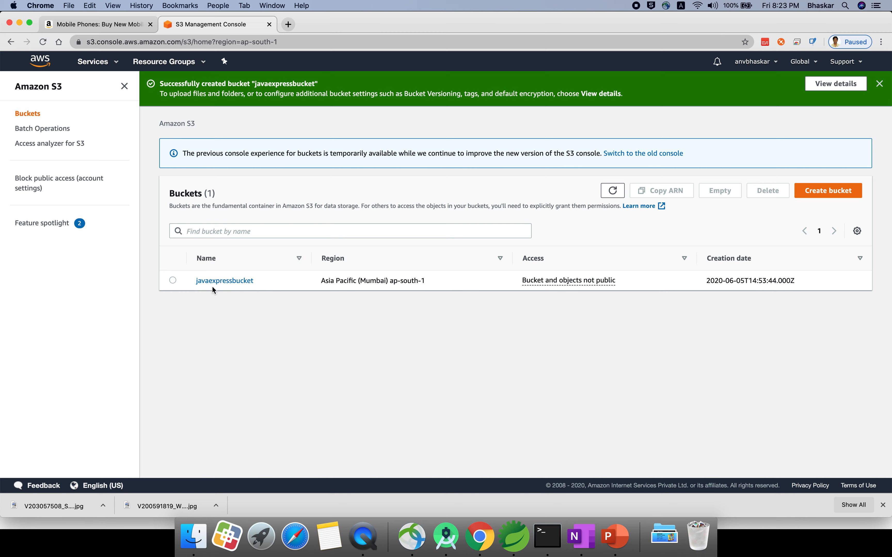
Step: Review the region, access status and creation date of javaexpressbucket in the bucket list
{"action": "left_click_drag", "start_coordinate": [318, 286], "coordinate": [435, 282]}
{"action": "left_click_drag", "start_coordinate": [524, 283], "coordinate": [624, 281]}
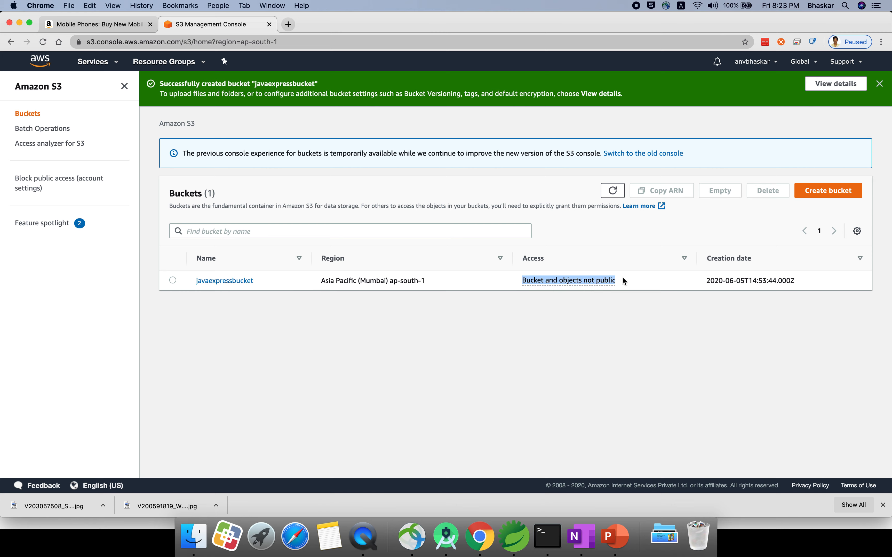
{"action": "left_click", "coordinate": [525, 291]}
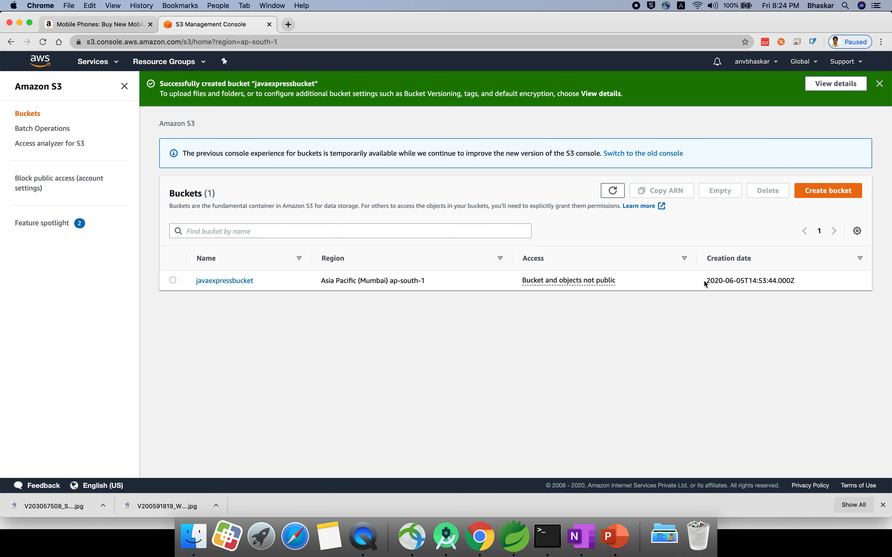
{"action": "left_click_drag", "start_coordinate": [704, 281], "coordinate": [831, 280]}
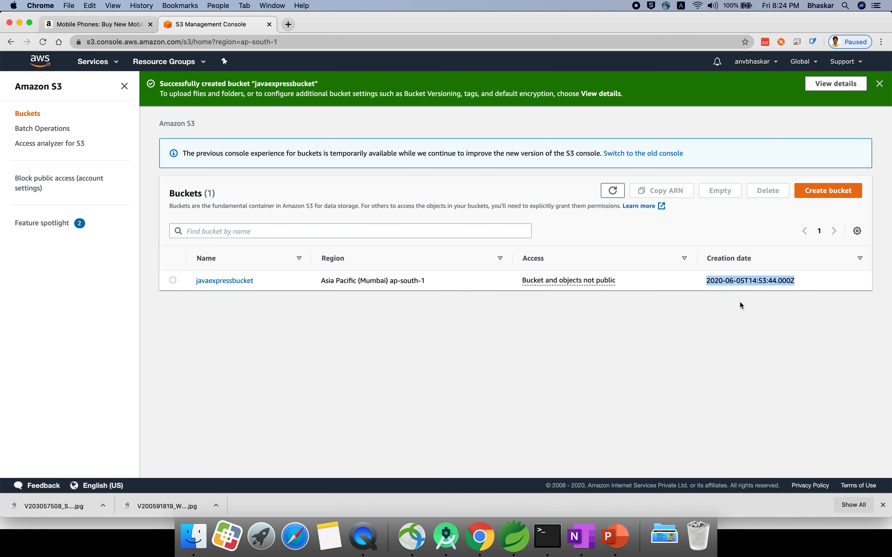
Step: Copy the ARN of javaexpressbucket and paste it into a new browser tab's address field to examine its format
{"action": "left_click", "coordinate": [172, 281]}
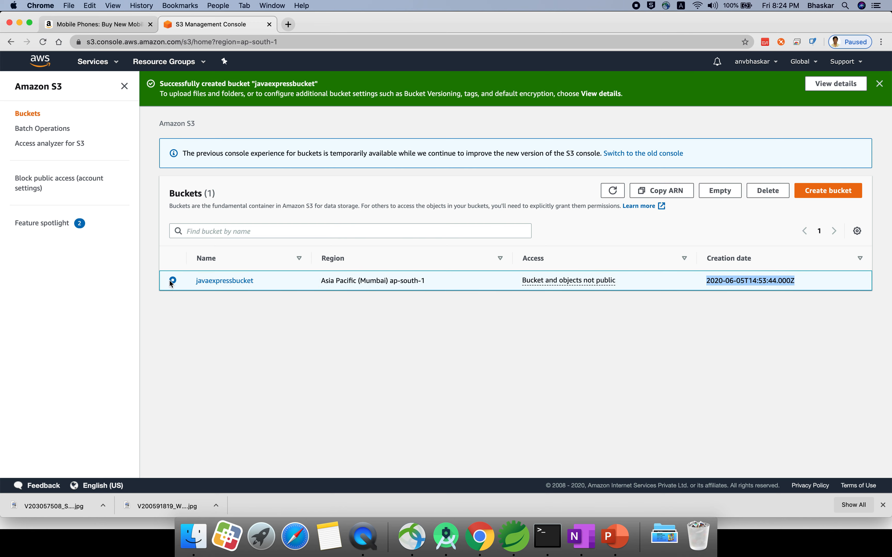
{"action": "left_click", "coordinate": [662, 190]}
{"action": "left_click", "coordinate": [288, 24]}
{"action": "key", "text": "super+v"}
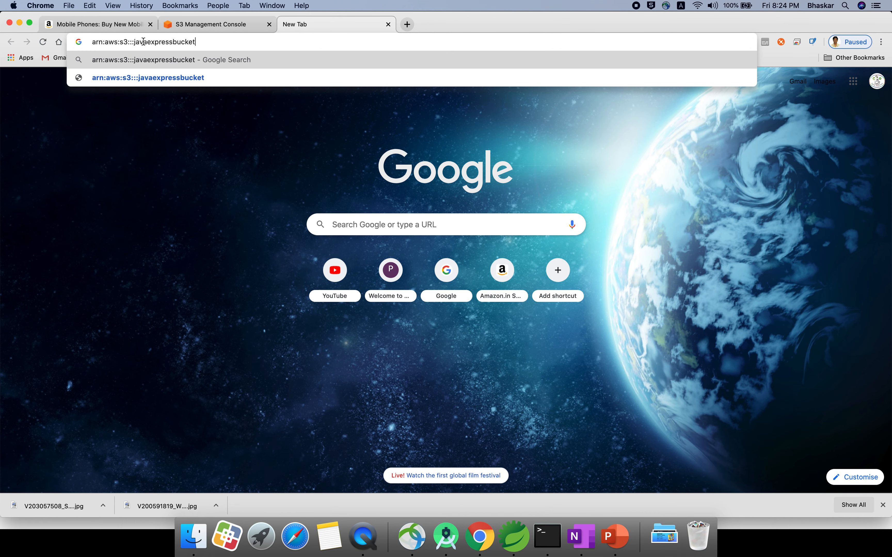
{"action": "left_click_drag", "start_coordinate": [134, 42], "coordinate": [219, 41]}
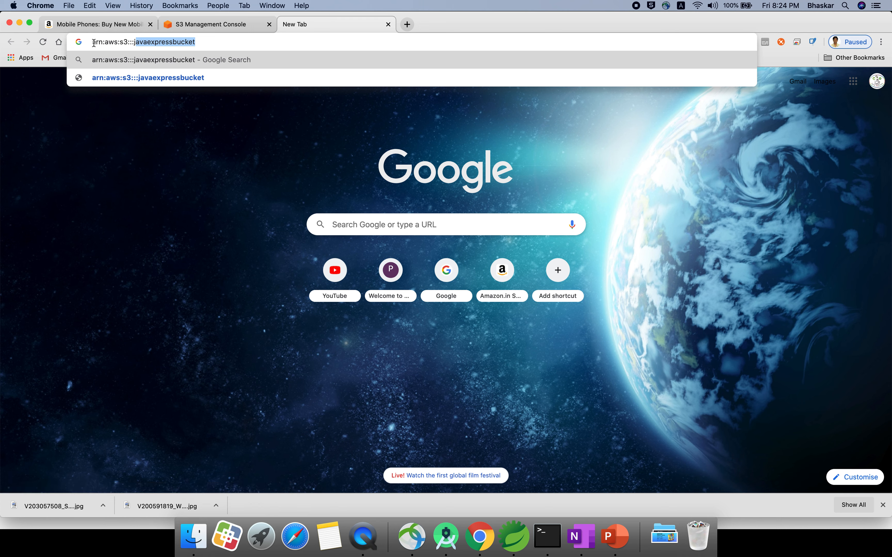
{"action": "left_click_drag", "start_coordinate": [94, 42], "coordinate": [200, 41]}
Step: Return to the S3 console, open javaexpressbucket and read its overview of object upload, properties and permissions
{"action": "left_click", "coordinate": [209, 26]}
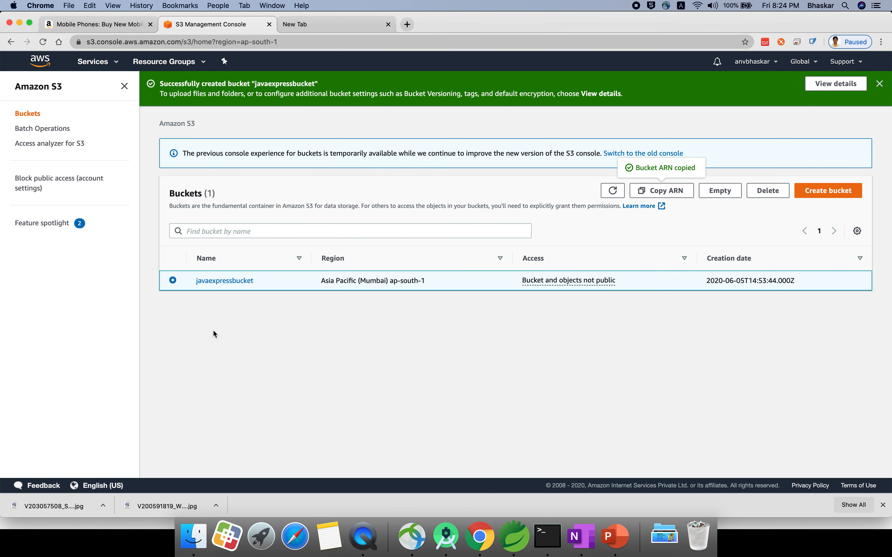
{"action": "left_click", "coordinate": [226, 282]}
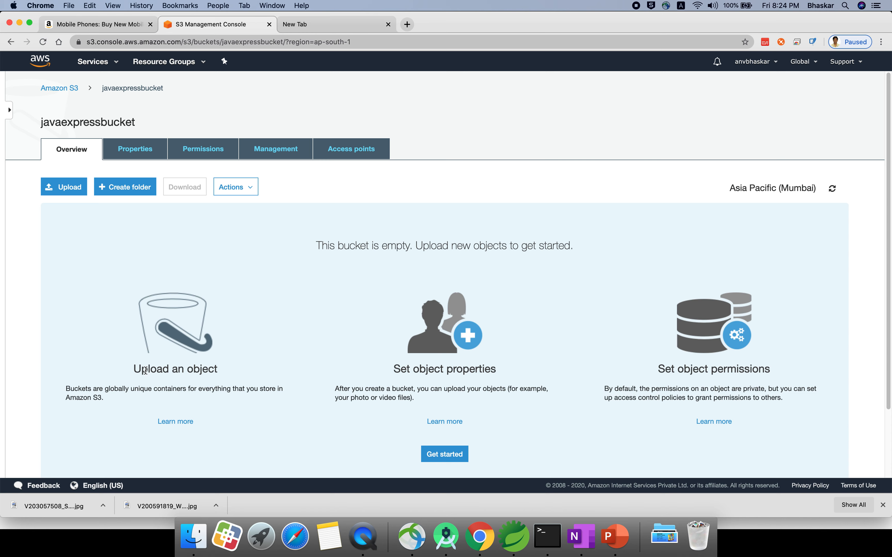
{"action": "left_click_drag", "start_coordinate": [133, 369], "coordinate": [241, 365]}
{"action": "left_click_drag", "start_coordinate": [394, 368], "coordinate": [503, 368]}
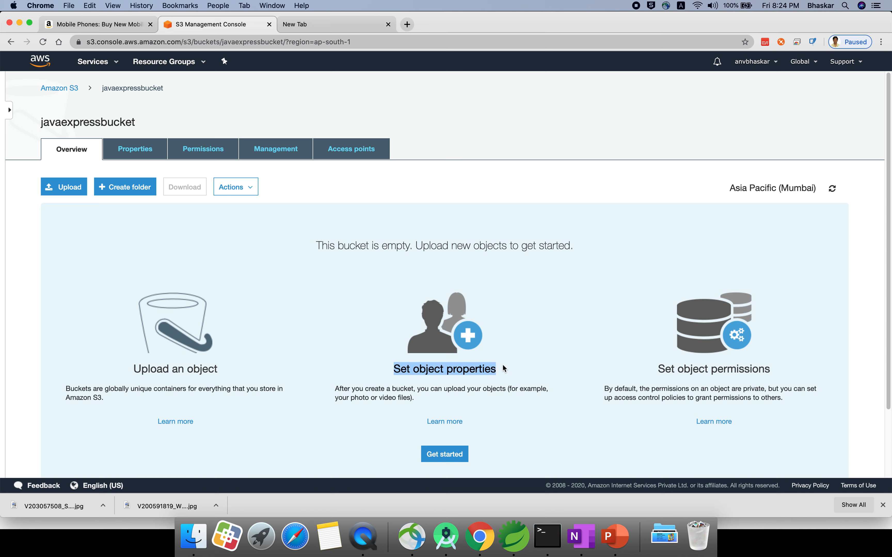
{"action": "left_click_drag", "start_coordinate": [664, 369], "coordinate": [780, 365]}
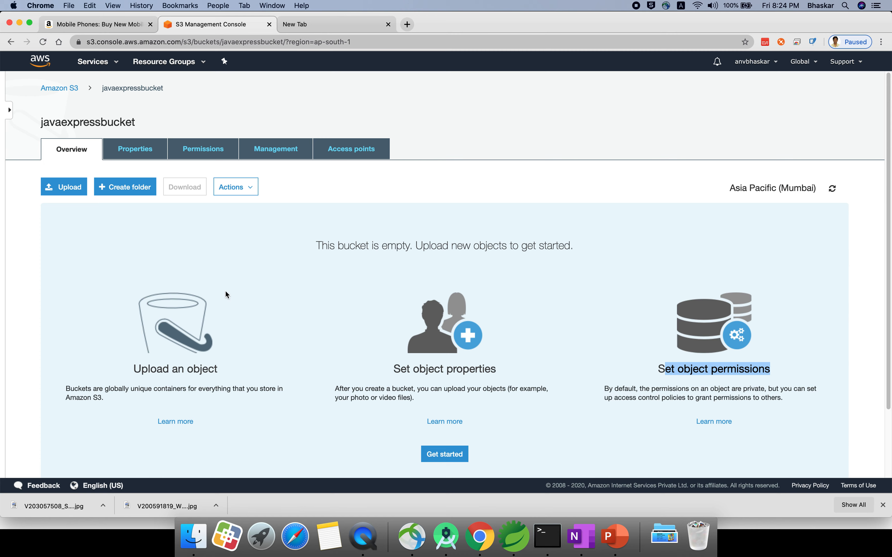
Step: Start an upload to javaexpressbucket and add V203057508_SamsungM_M21_M31_1242x450._CB430304784_SY500_.jpg from the Downloads folder
{"action": "left_click", "coordinate": [56, 188]}
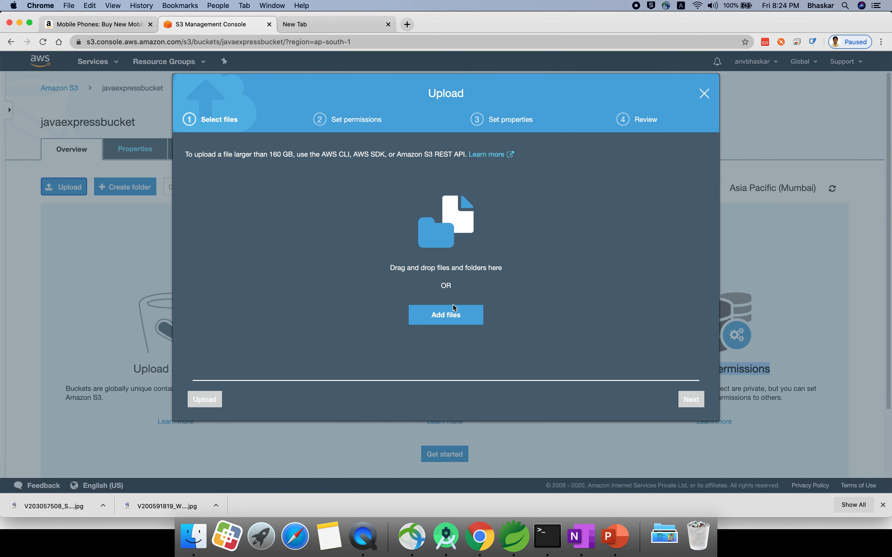
{"action": "left_click", "coordinate": [455, 313]}
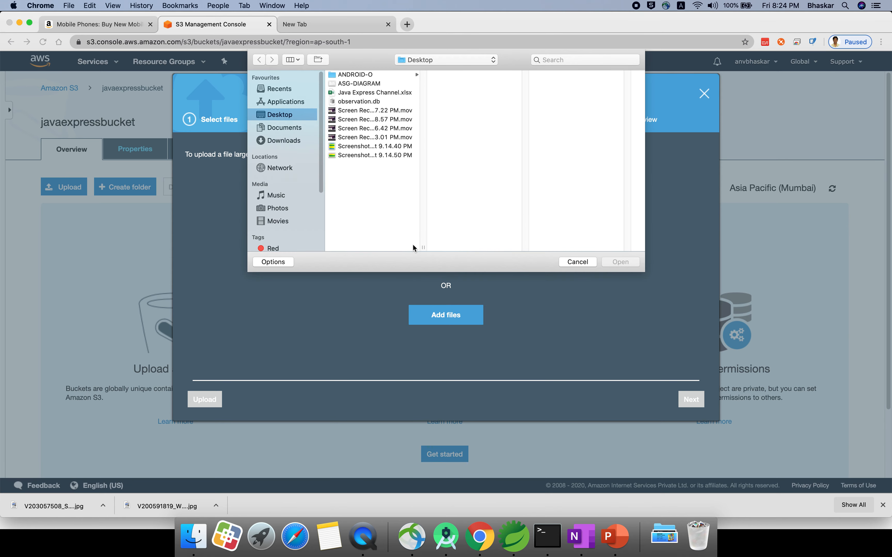
{"action": "left_click", "coordinate": [287, 141]}
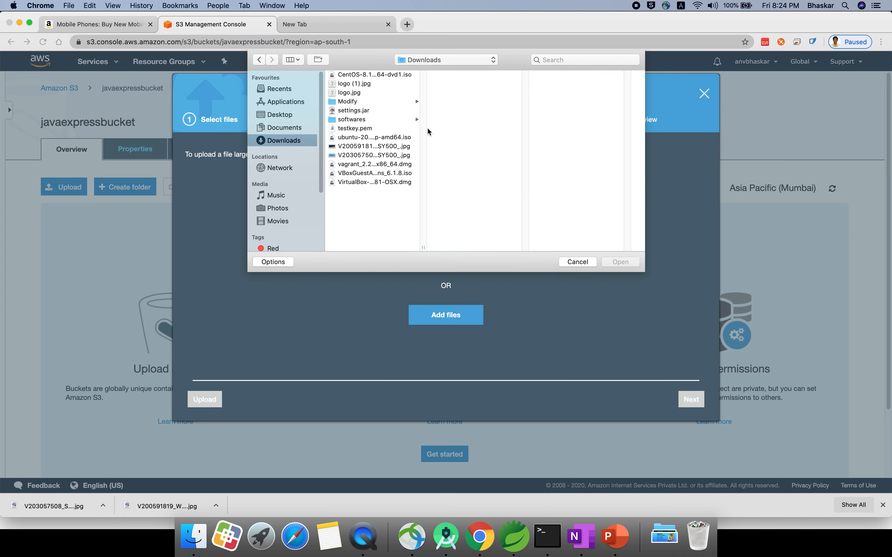
{"action": "left_click", "coordinate": [356, 75]}
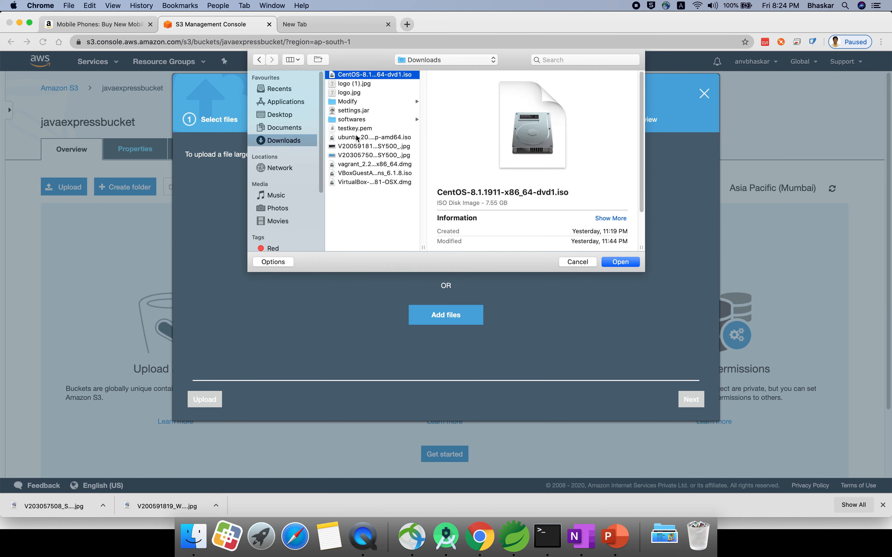
{"action": "left_click", "coordinate": [361, 148]}
{"action": "left_click", "coordinate": [361, 155]}
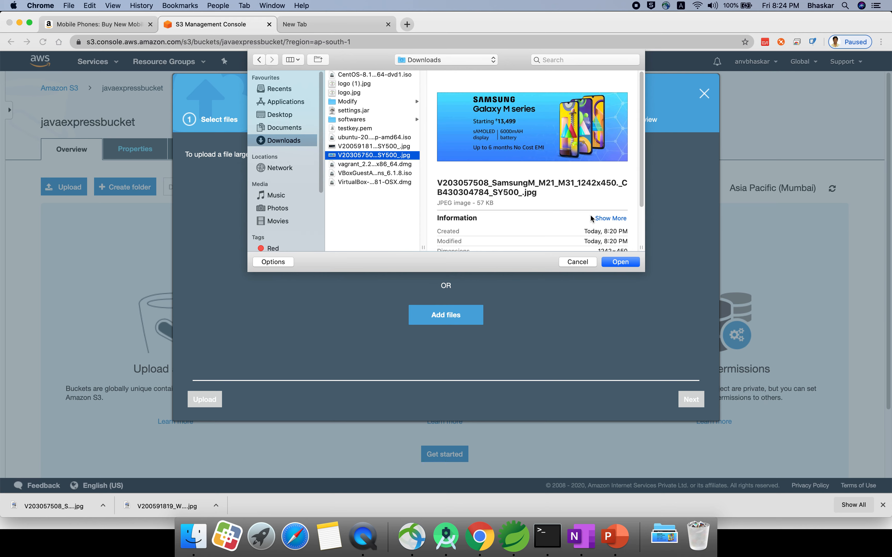
{"action": "left_click", "coordinate": [619, 261]}
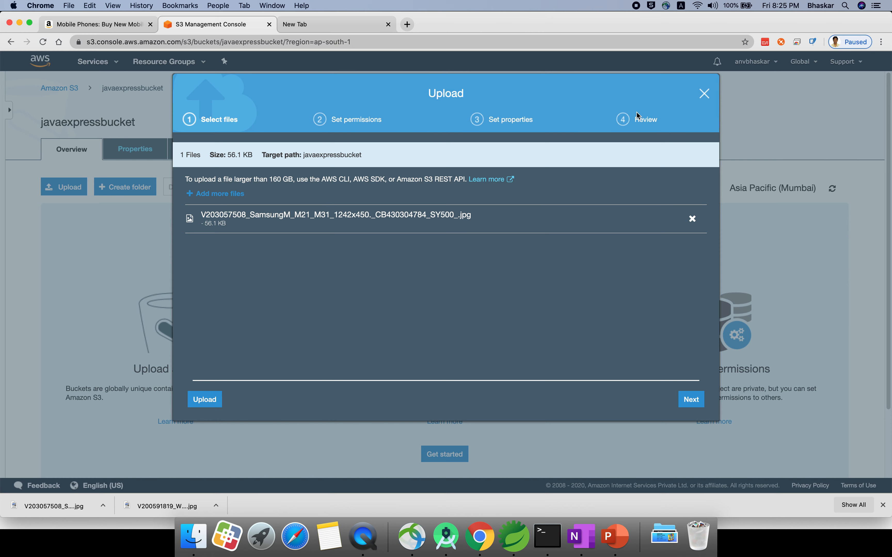
Step: Advance the upload to its permissions stage and review the owner's read and write access
{"action": "left_click", "coordinate": [691, 399]}
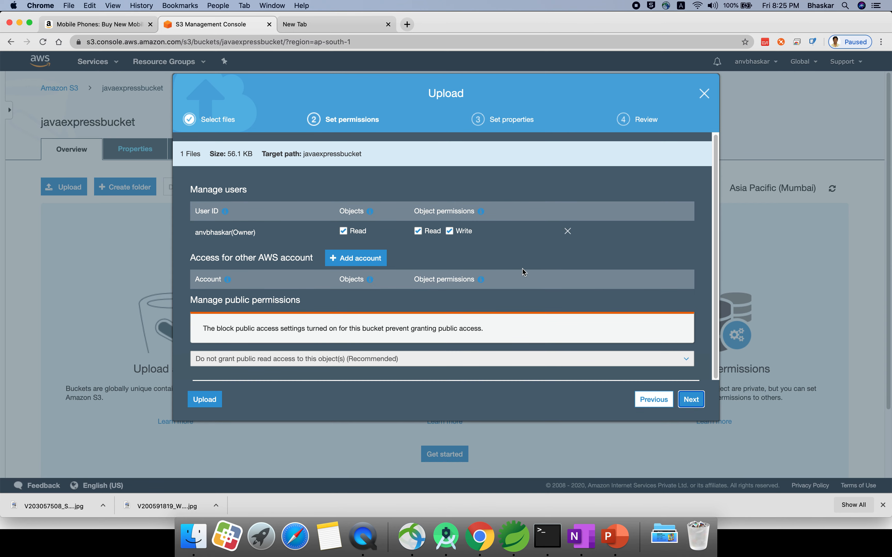
{"action": "left_click_drag", "start_coordinate": [191, 191], "coordinate": [254, 191]}
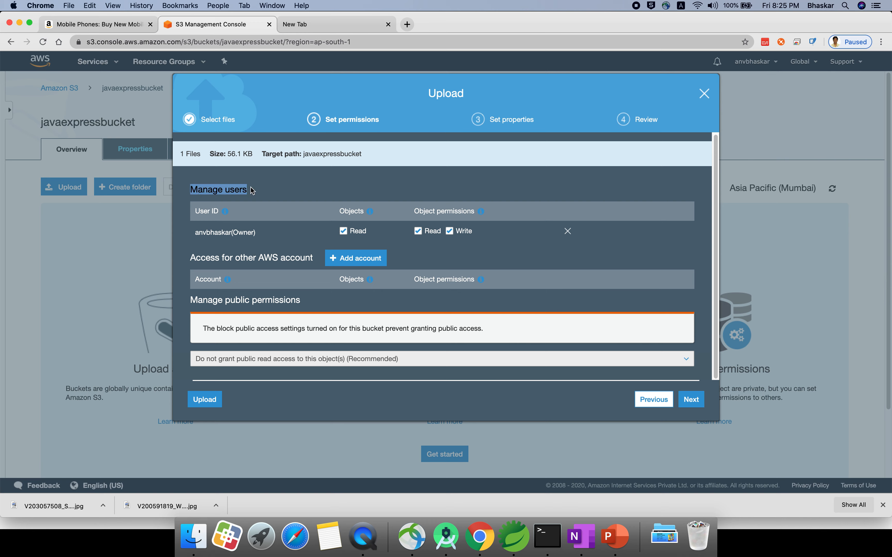
{"action": "left_click", "coordinate": [258, 191]}
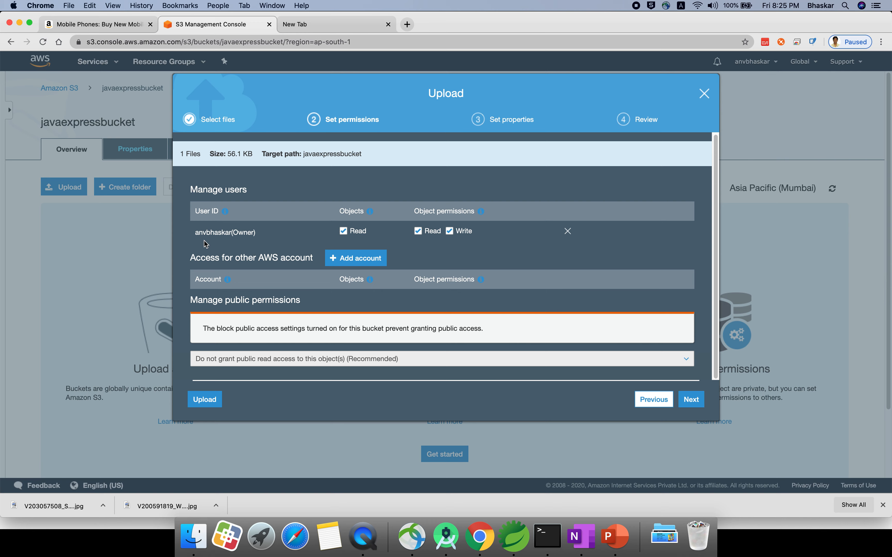
{"action": "left_click_drag", "start_coordinate": [197, 235], "coordinate": [249, 240]}
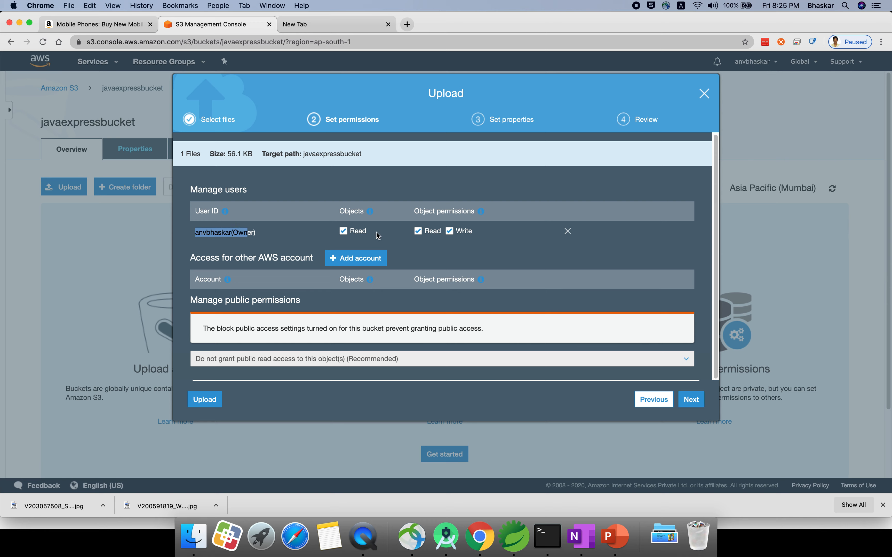
{"action": "left_click", "coordinate": [435, 258]}
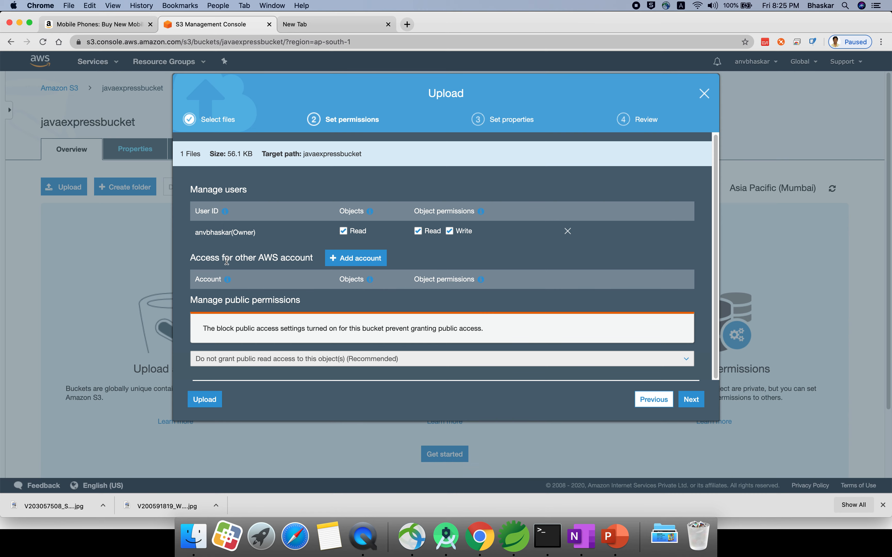
{"action": "left_click", "coordinate": [372, 259]}
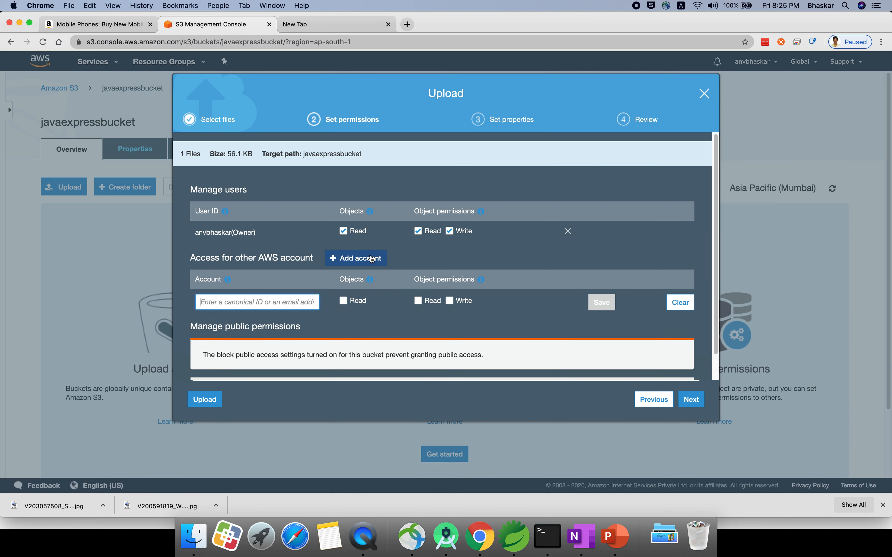
{"action": "scroll", "coordinate": [373, 308], "scroll_direction": "down", "scroll_amount": 2}
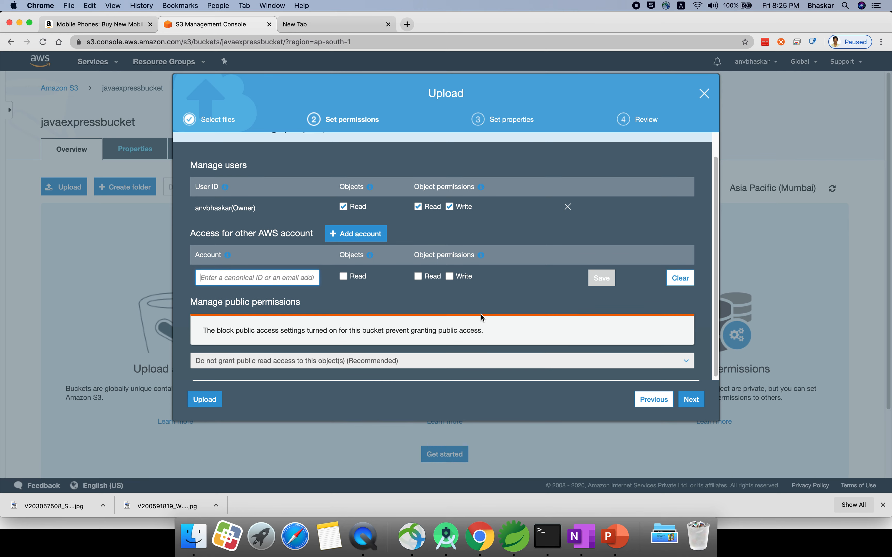
{"action": "scroll", "coordinate": [483, 314], "scroll_direction": "up", "scroll_amount": 2}
{"action": "scroll", "coordinate": [453, 312], "scroll_direction": "down", "scroll_amount": 2}
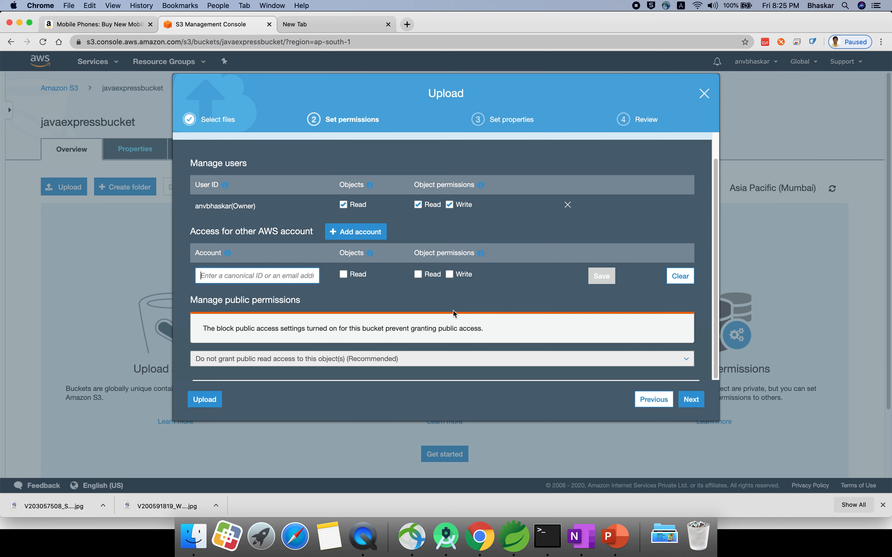
{"action": "scroll", "coordinate": [453, 310], "scroll_direction": "up", "scroll_amount": 2}
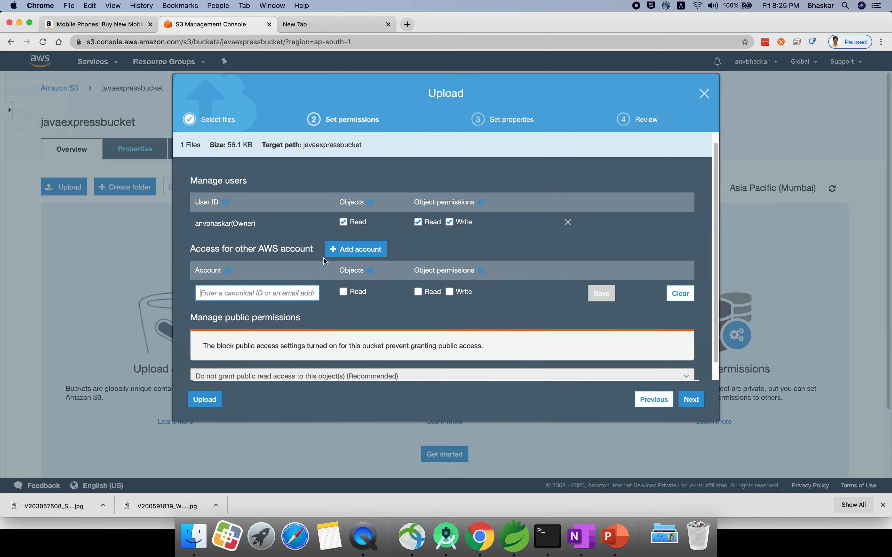
{"action": "left_click", "coordinate": [695, 404]}
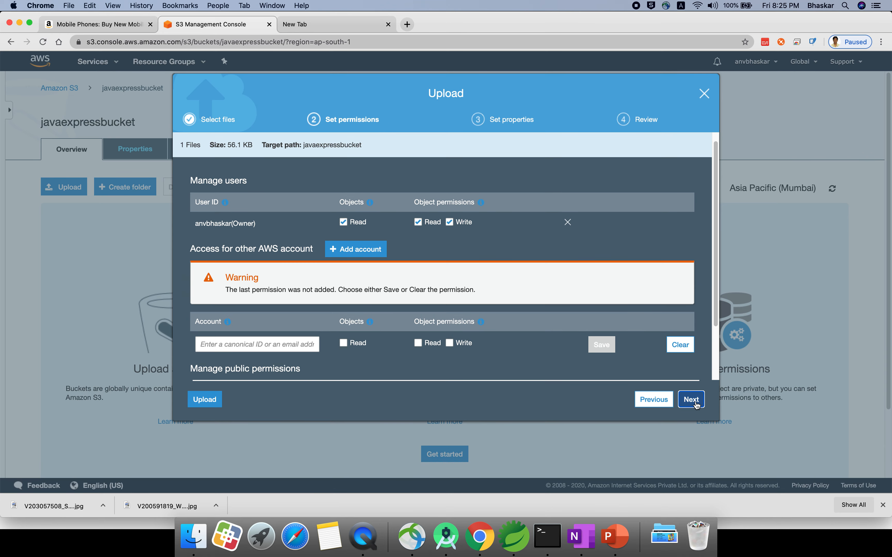
{"action": "left_click", "coordinate": [680, 345]}
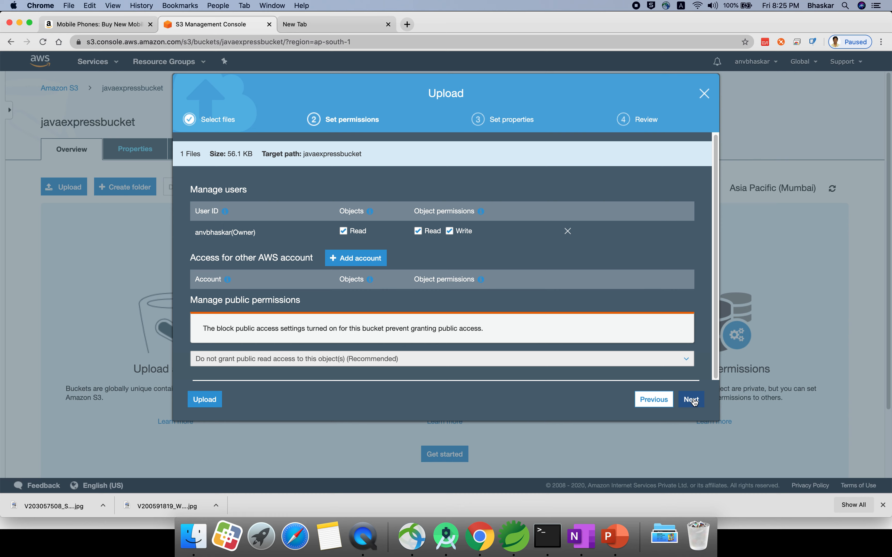
Step: Keep the default permissions and Standard storage class, and upload the image to javaexpressbucket
{"action": "left_click", "coordinate": [691, 400]}
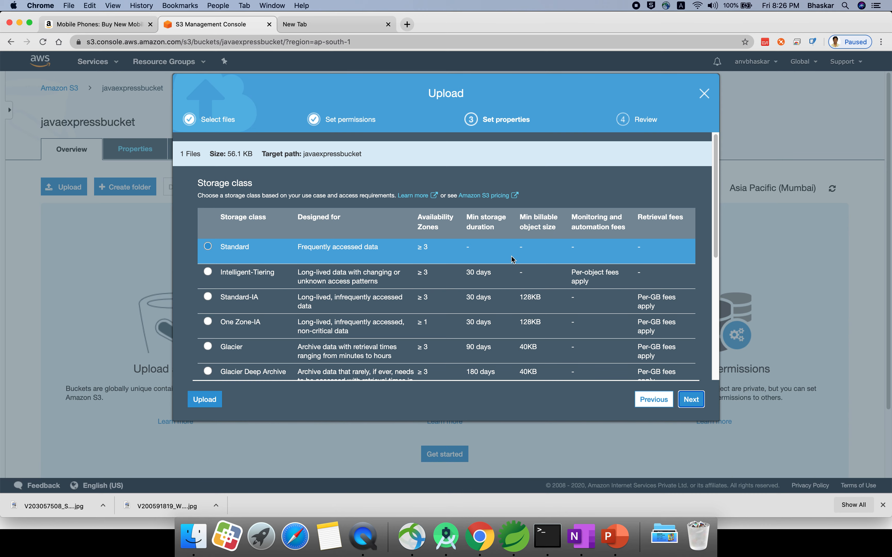
{"action": "left_click", "coordinate": [691, 400]}
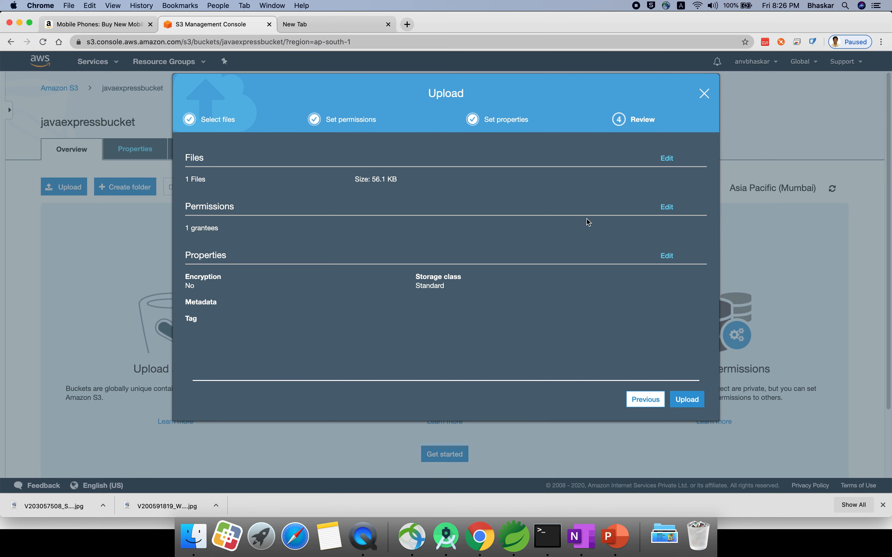
{"action": "left_click", "coordinate": [696, 400]}
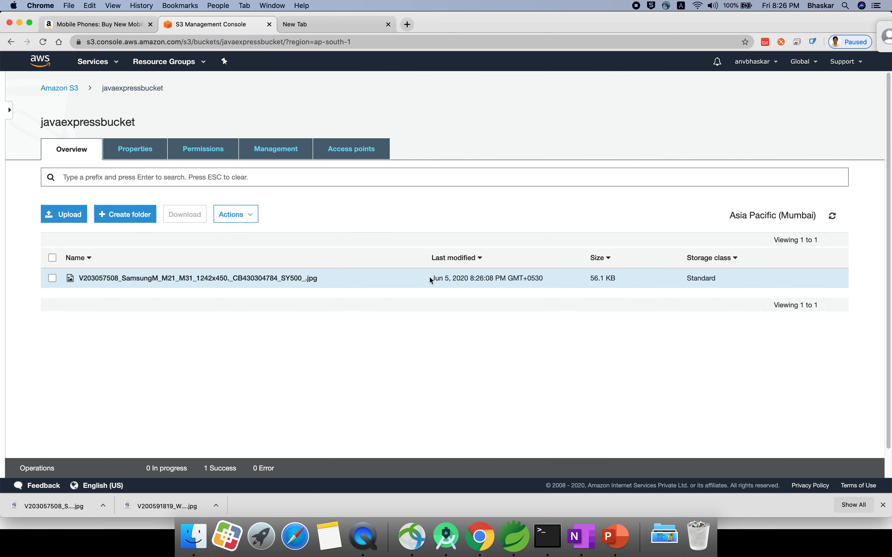
Step: Review the uploaded image's summary, close it and check the image's entry in the bucket listing
{"action": "left_click", "coordinate": [549, 276]}
{"action": "left_click", "coordinate": [858, 30]}
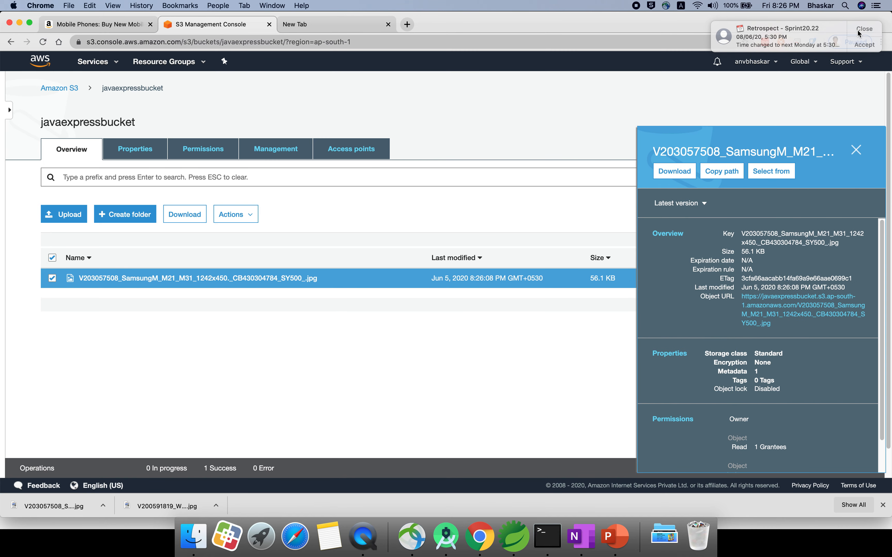
{"action": "left_click", "coordinate": [841, 150]}
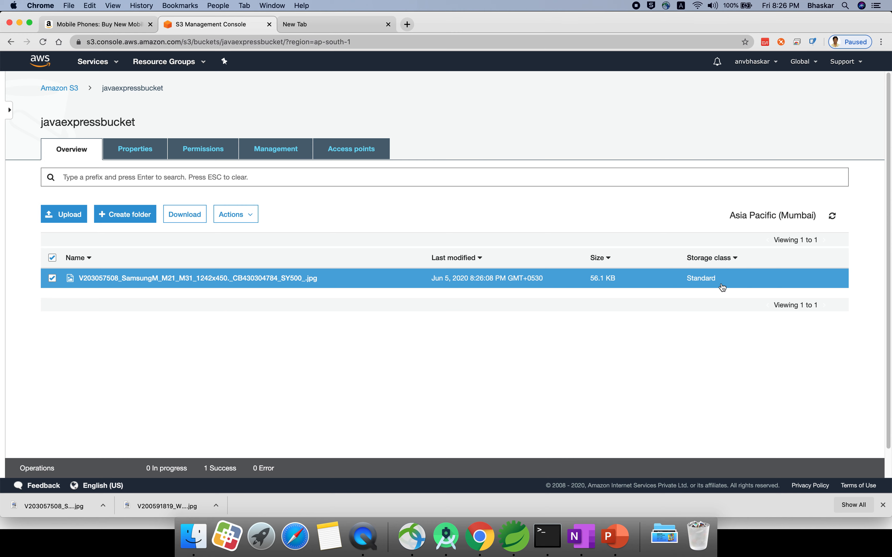
{"action": "scroll", "coordinate": [234, 349], "scroll_direction": "down", "scroll_amount": 2}
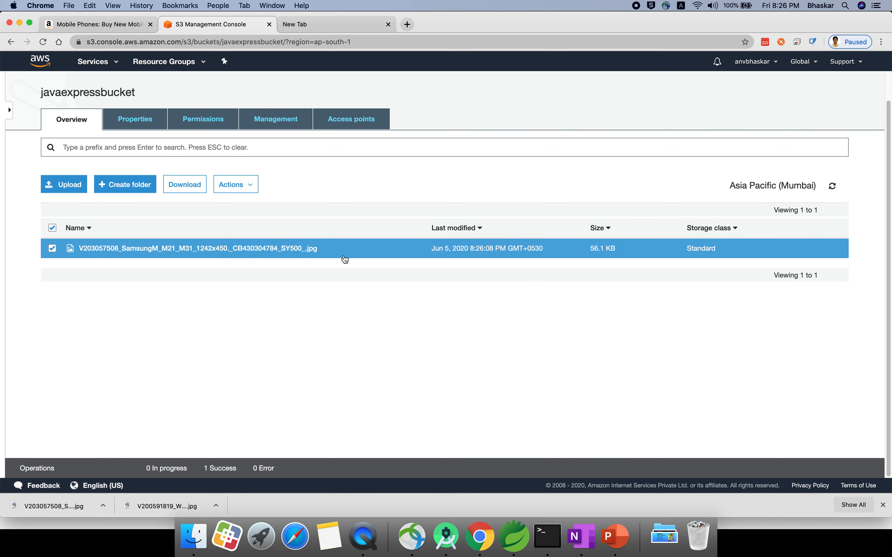
{"action": "scroll", "coordinate": [345, 259], "scroll_direction": "up", "scroll_amount": 2}
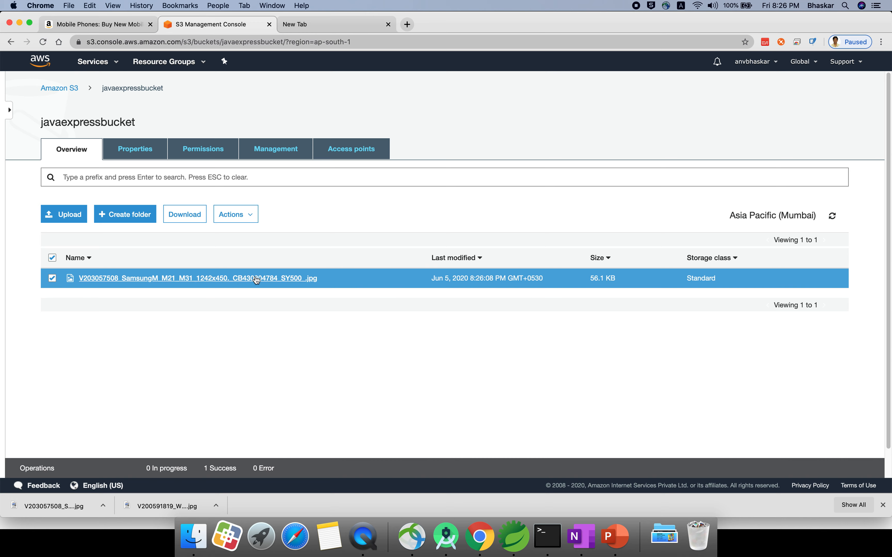
Step: Open the uploaded image's details page and review its owner, key and object URL
{"action": "left_click", "coordinate": [143, 279]}
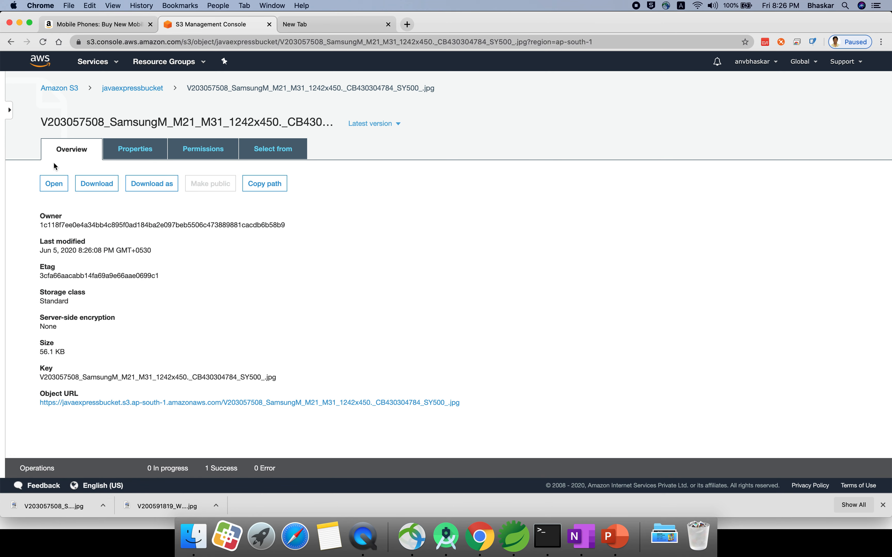
{"action": "left_click_drag", "start_coordinate": [43, 225], "coordinate": [293, 220]}
{"action": "left_click_drag", "start_coordinate": [39, 377], "coordinate": [289, 385]}
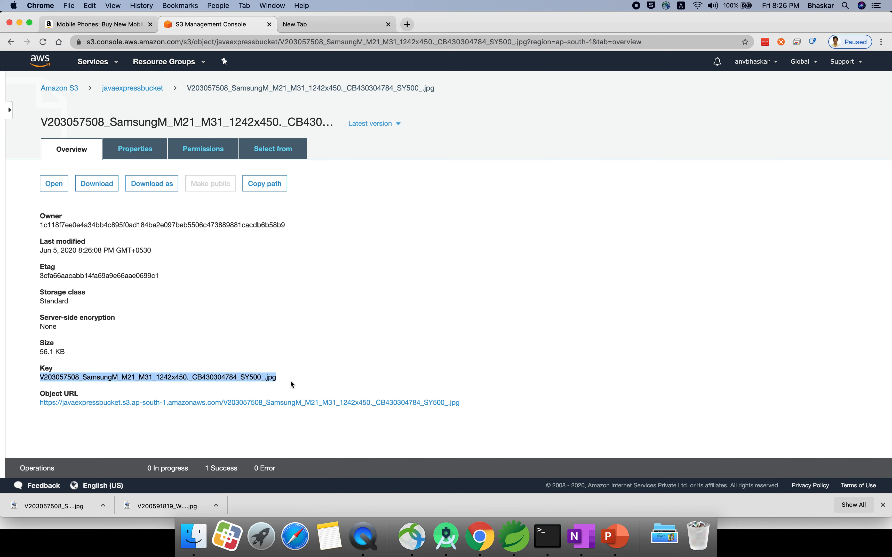
{"action": "left_click_drag", "start_coordinate": [38, 395], "coordinate": [79, 395]}
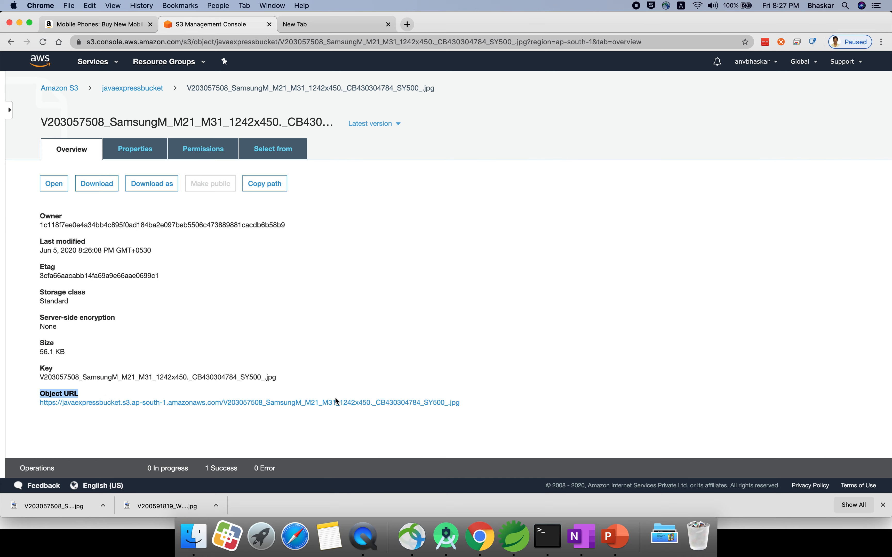
Step: Copy the image's object URL and load it in the separate New Tab page to test public access
{"action": "left_click_drag", "start_coordinate": [464, 405], "coordinate": [32, 407]}
{"action": "key", "text": "super+c"}
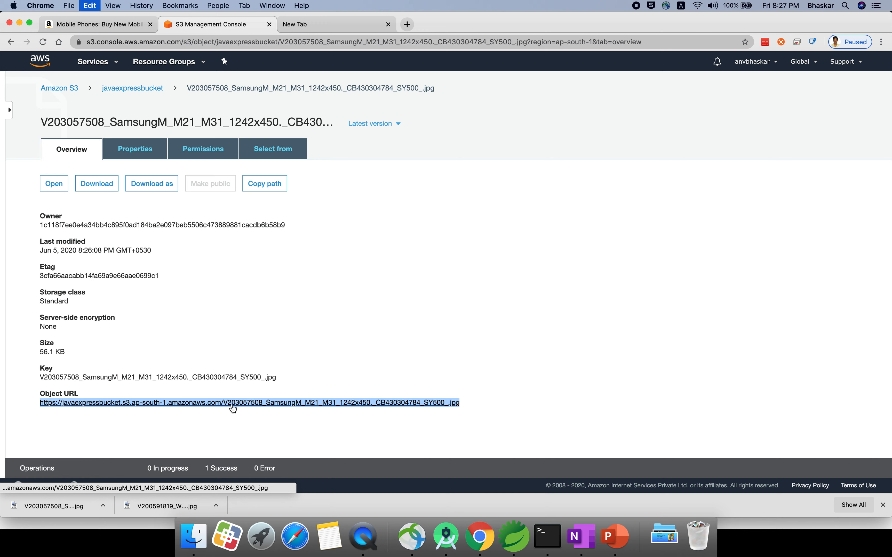
{"action": "left_click", "coordinate": [322, 28]}
{"action": "left_click", "coordinate": [312, 47]}
{"action": "key", "text": "super+v"}
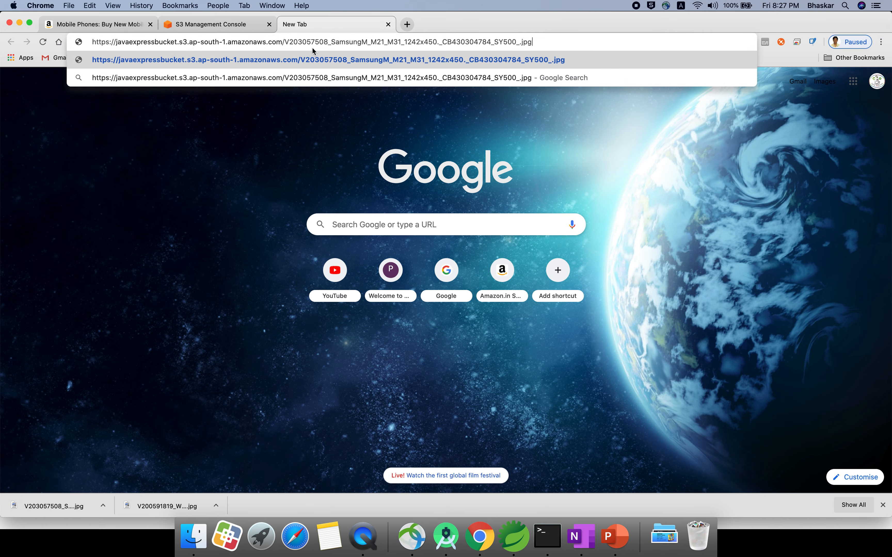
{"action": "key", "text": "Return"}
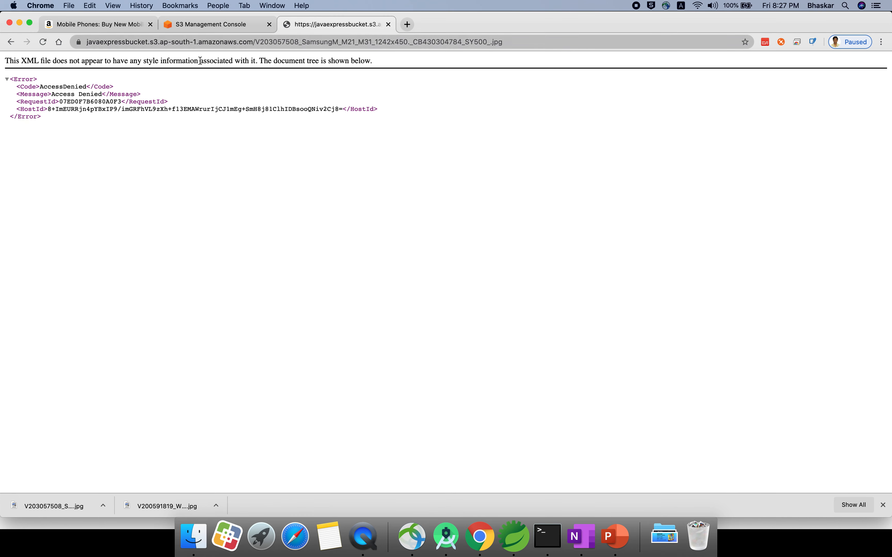
Step: Enlarge the XML response to the object URL and examine its error code
{"action": "scroll", "coordinate": [129, 115], "scroll_direction": "up", "scroll_amount": 3}
{"action": "scroll", "coordinate": [129, 116], "scroll_direction": "left", "scroll_amount": 2}
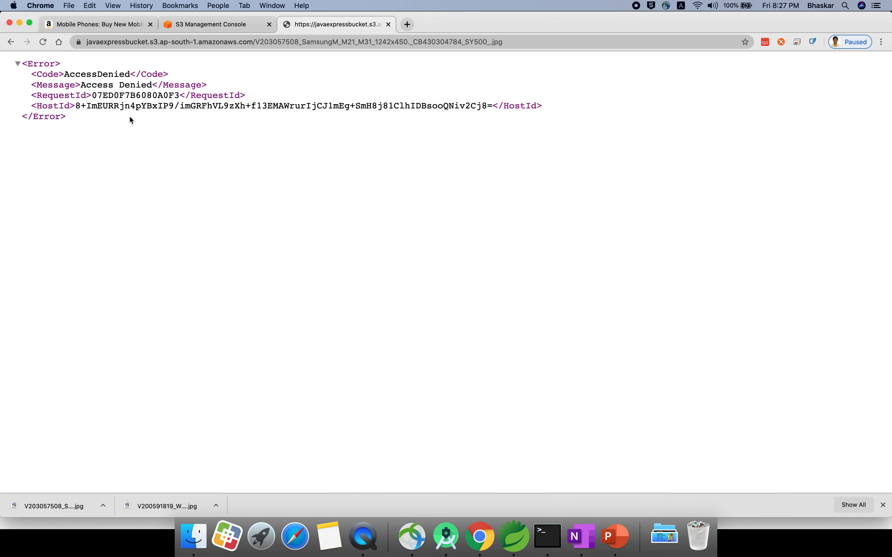
{"action": "scroll", "coordinate": [144, 206], "scroll_direction": "up", "scroll_amount": 1}
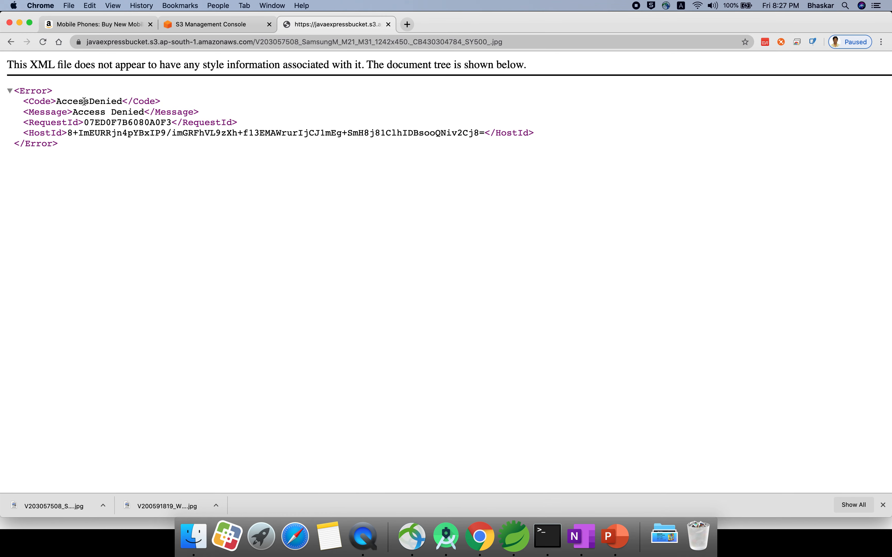
{"action": "double_click", "coordinate": [84, 101]}
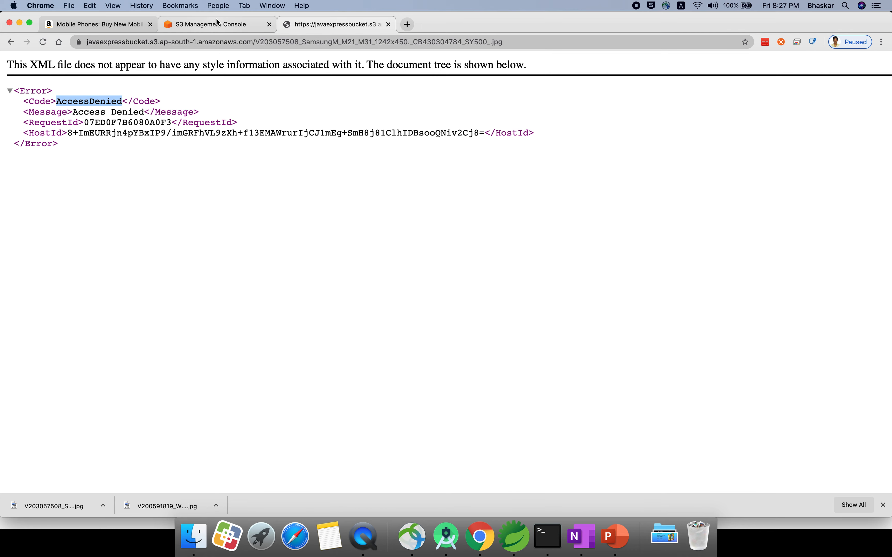
Step: Return to the S3 console and go back from the image's details to the javaexpressbucket object list
{"action": "left_click", "coordinate": [212, 26]}
{"action": "left_click", "coordinate": [214, 319]}
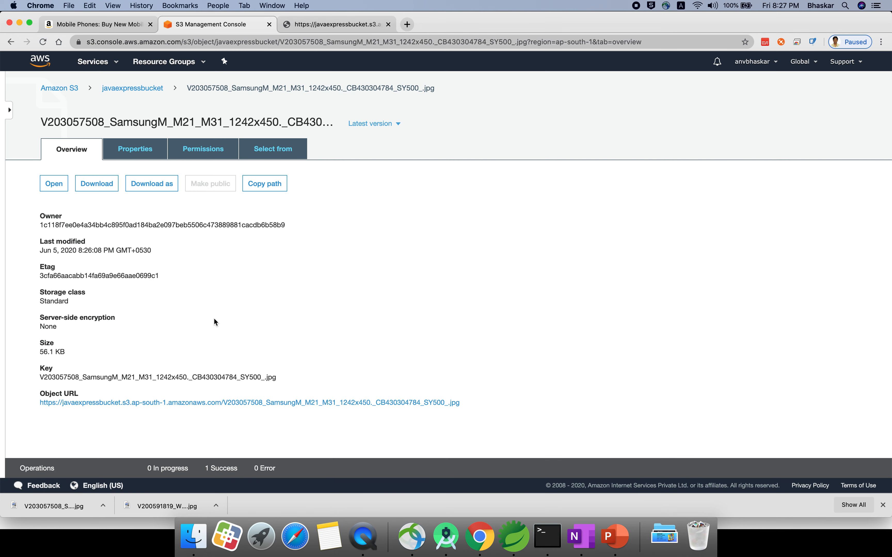
{"action": "left_click", "coordinate": [136, 89]}
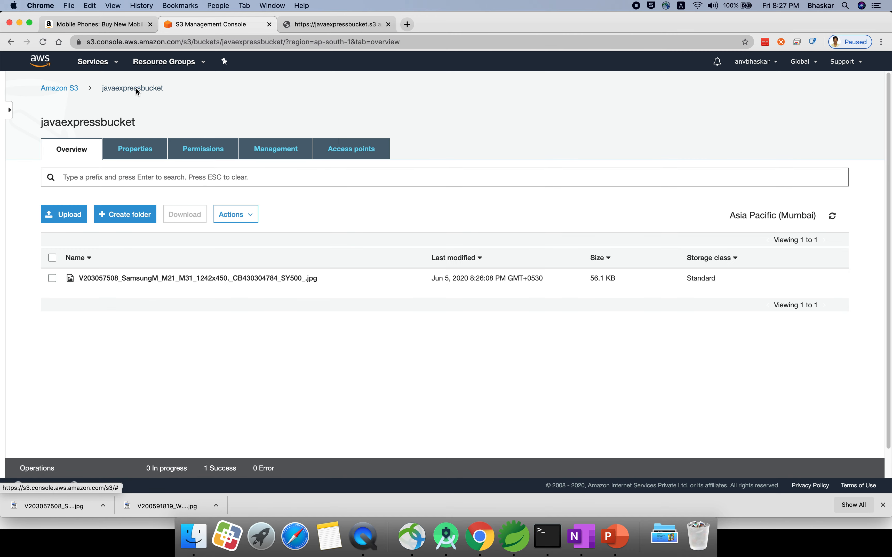
Step: Select the uploaded image in javaexpressbucket and check whether the Make public action is available for it
{"action": "left_click", "coordinate": [52, 279]}
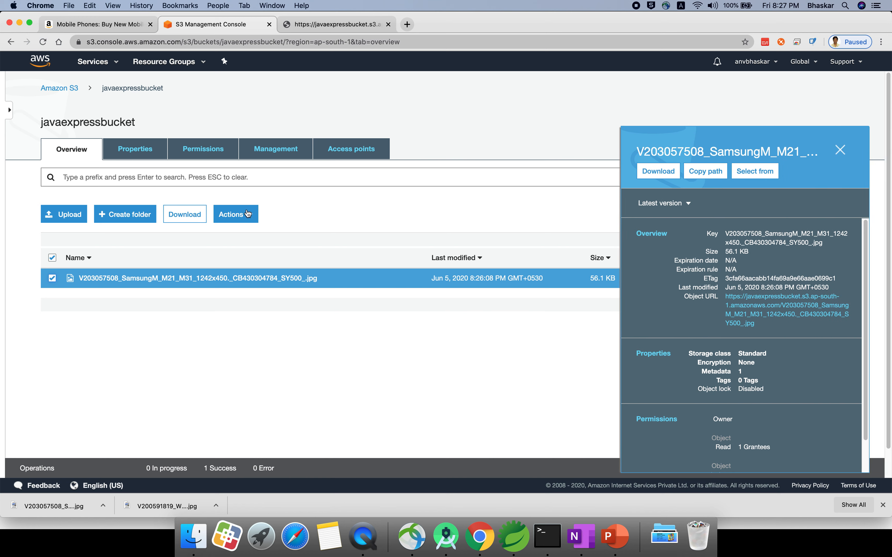
{"action": "left_click", "coordinate": [248, 214]}
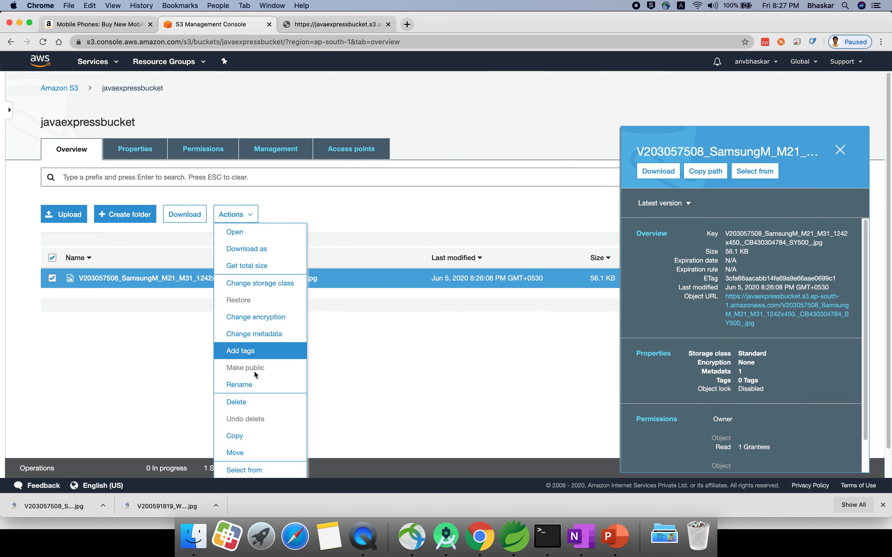
{"action": "left_click", "coordinate": [335, 365]}
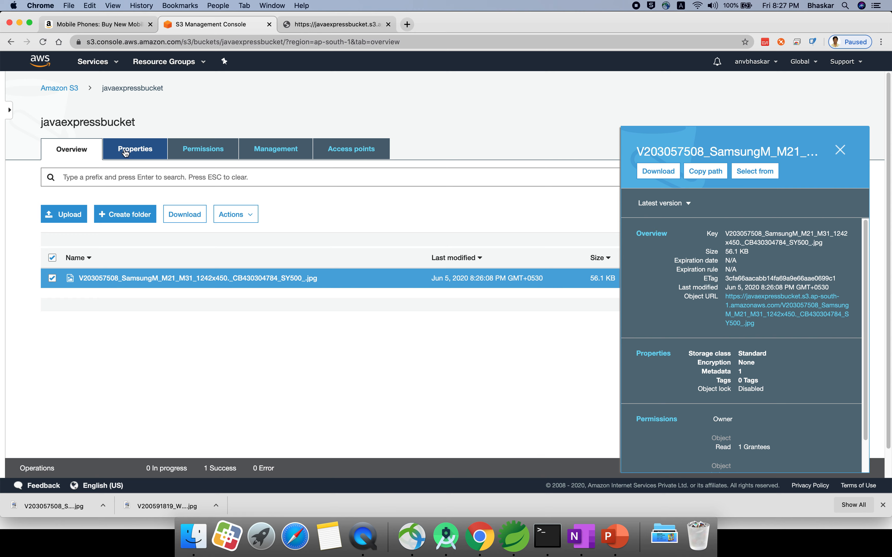
Step: Turn off Block all public access in javaexpressbucket's permissions, save the settings and approve the change with the word confirm
{"action": "left_click", "coordinate": [137, 154]}
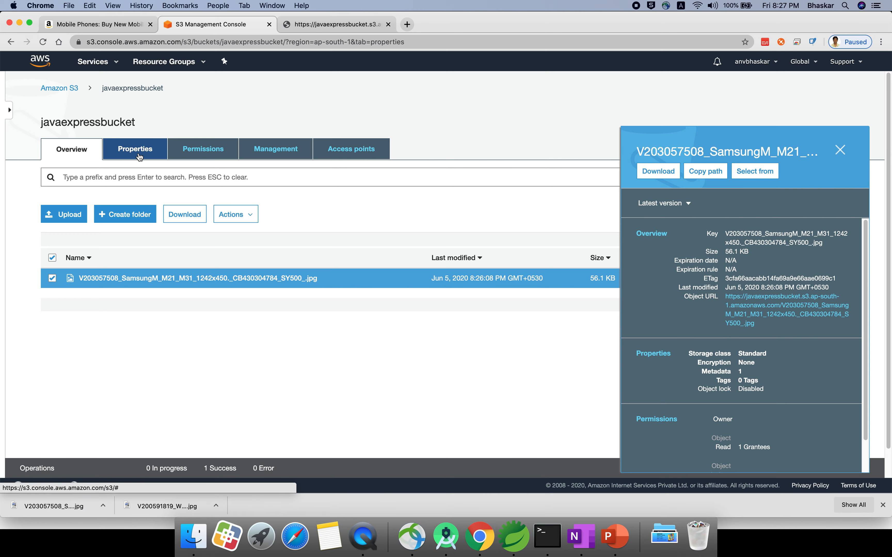
{"action": "left_click", "coordinate": [199, 151]}
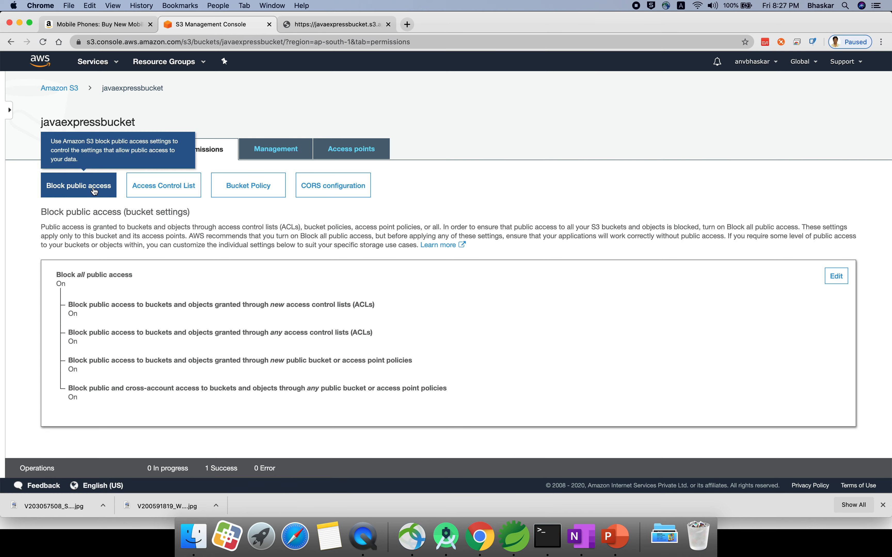
{"action": "left_click", "coordinate": [838, 277]}
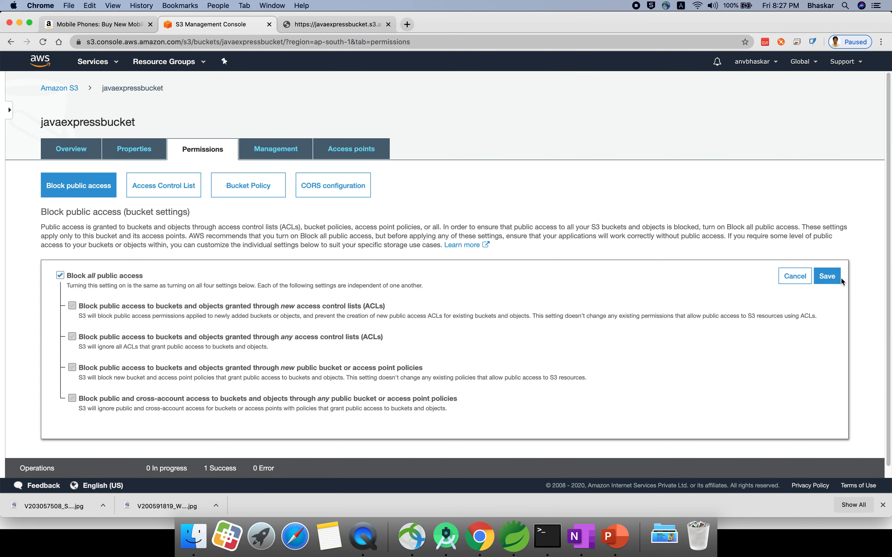
{"action": "left_click", "coordinate": [60, 277]}
{"action": "left_click", "coordinate": [833, 279]}
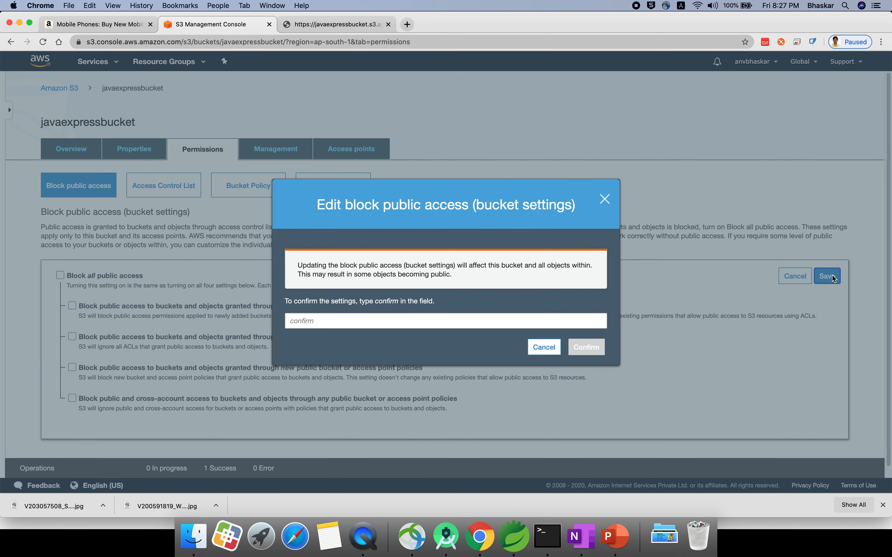
{"action": "left_click", "coordinate": [384, 317]}
{"action": "type", "text": "confirm"}
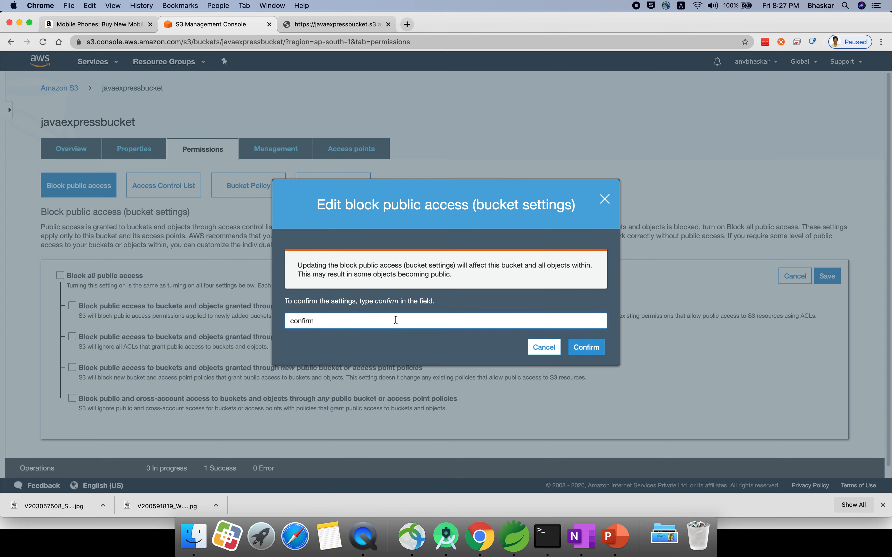
{"action": "left_click", "coordinate": [584, 350]}
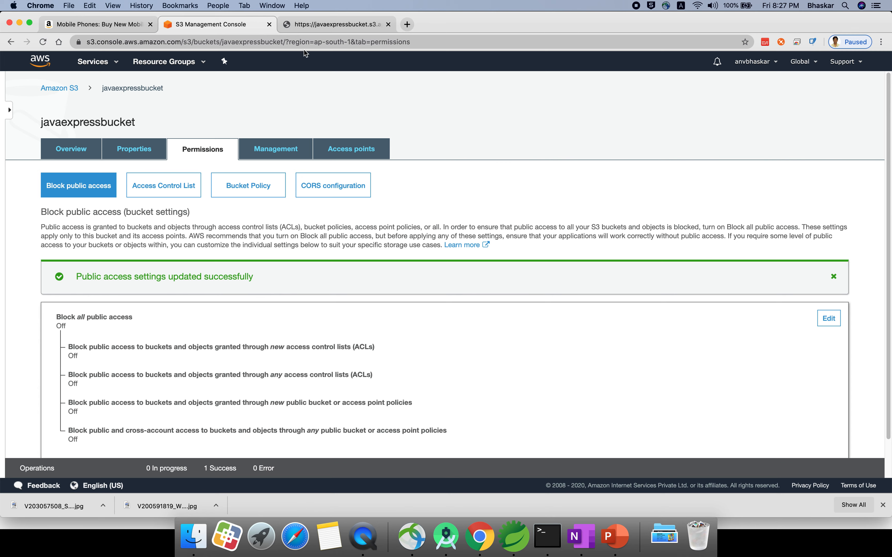
Step: Reload the image's object URL page to retest public access and return to the S3 console
{"action": "left_click", "coordinate": [303, 27]}
{"action": "key", "text": "super+r"}
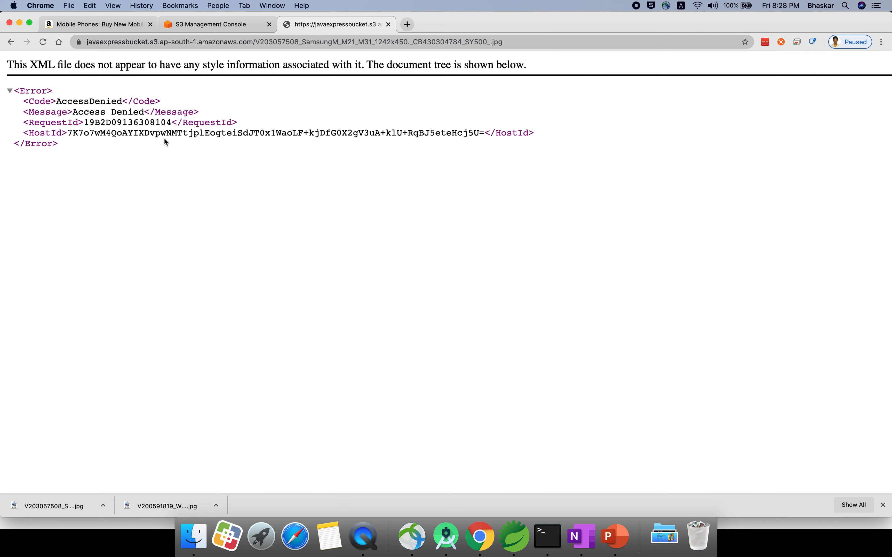
{"action": "left_click", "coordinate": [198, 25]}
Step: Make the uploaded image in javaexpressbucket's object list public and confirm the access change
{"action": "left_click", "coordinate": [74, 149]}
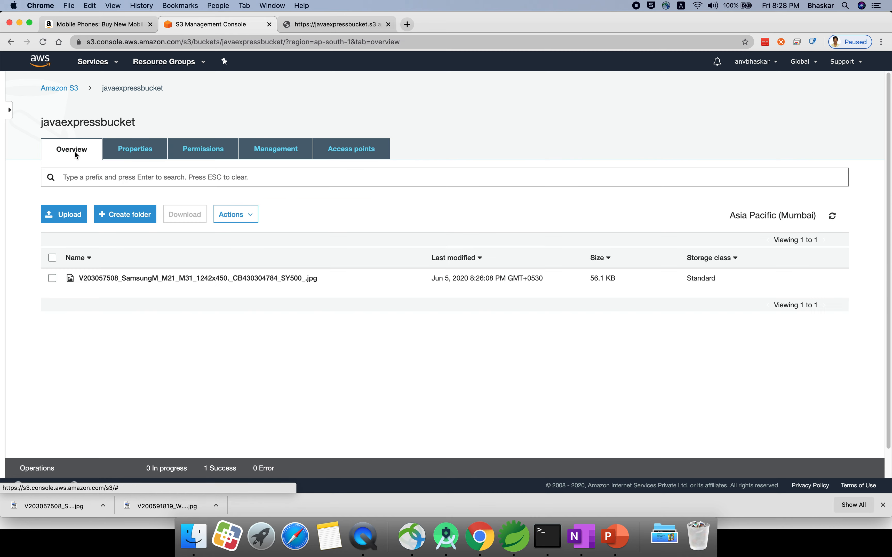
{"action": "left_click", "coordinate": [129, 277]}
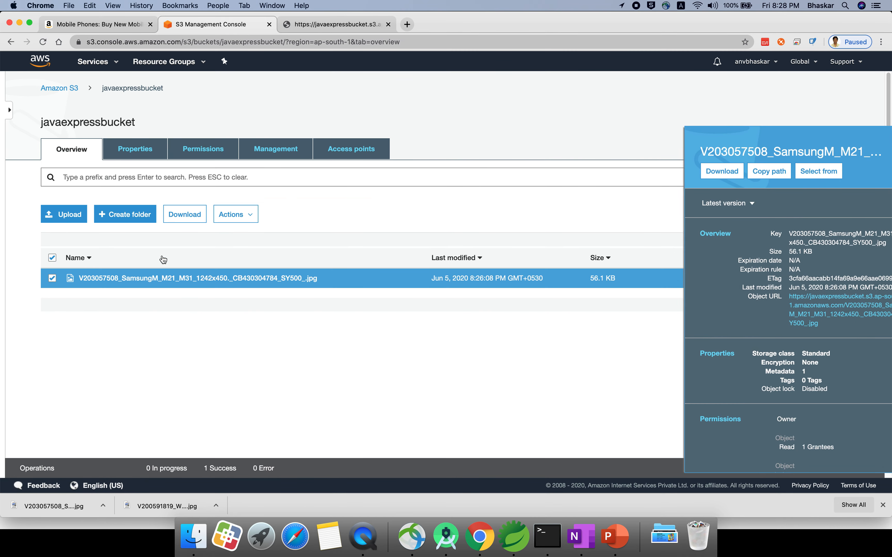
{"action": "left_click", "coordinate": [241, 211]}
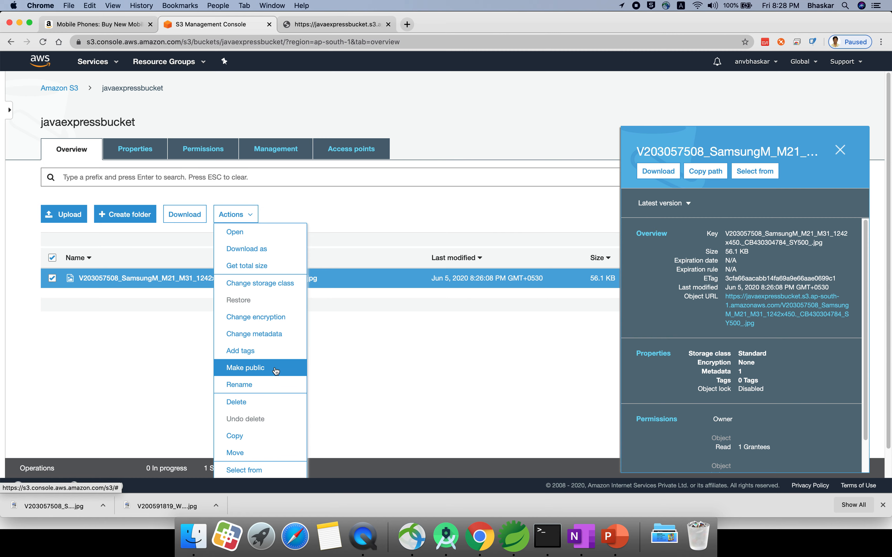
{"action": "left_click", "coordinate": [253, 372]}
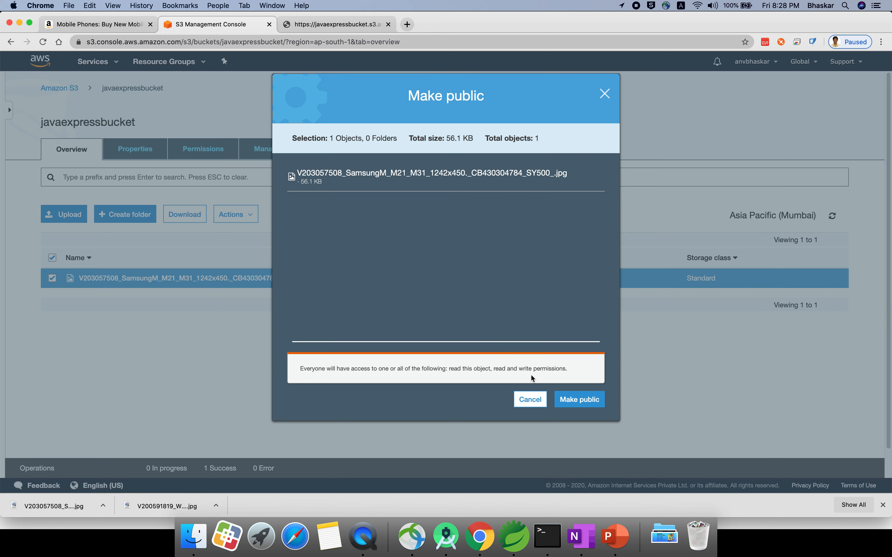
{"action": "left_click", "coordinate": [575, 401]}
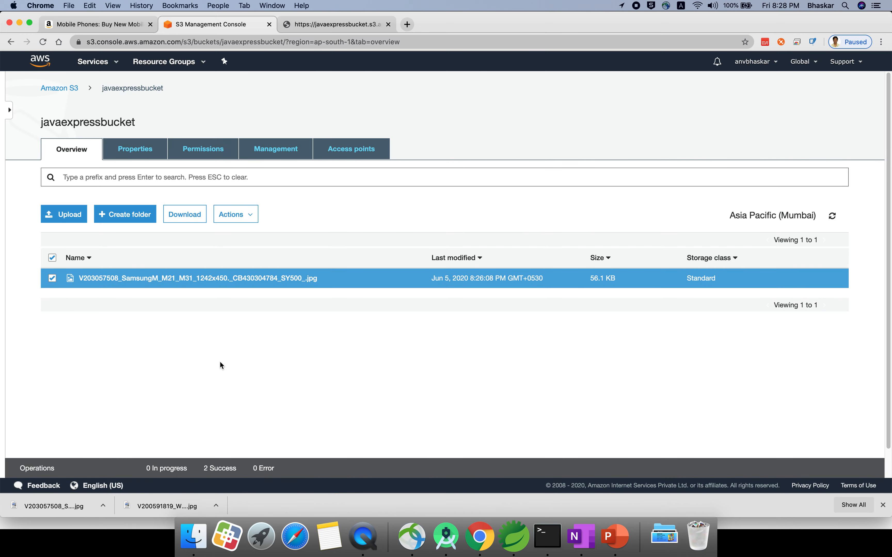